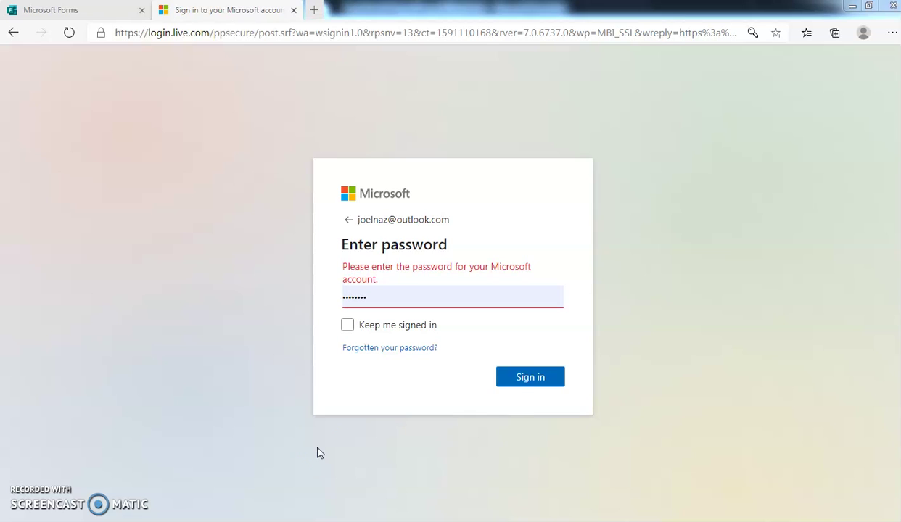
Step: Submit the entered password to complete the Microsoft account sign-in
left_click(530, 380)
Step: Finish signing in and open the ResearchGate confirmation message in Outlook
left_click(530, 378)
left_click(359, 354)
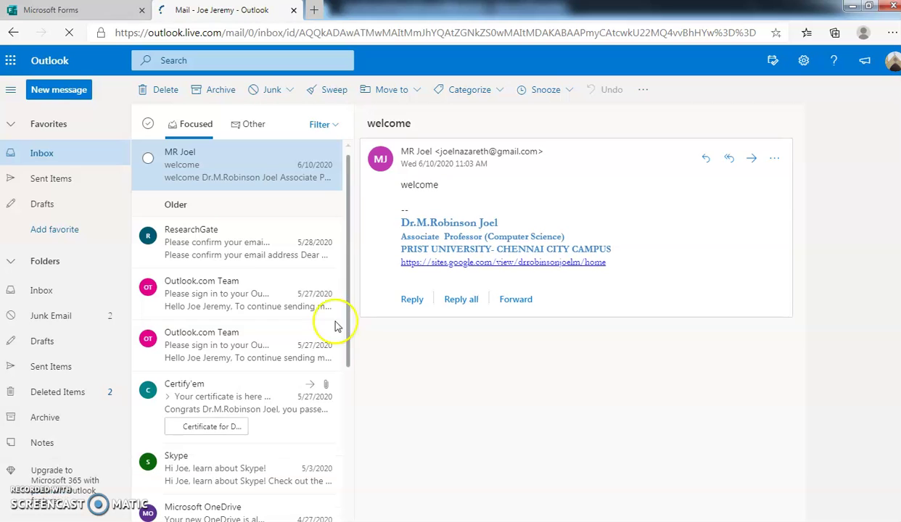
left_click(214, 242)
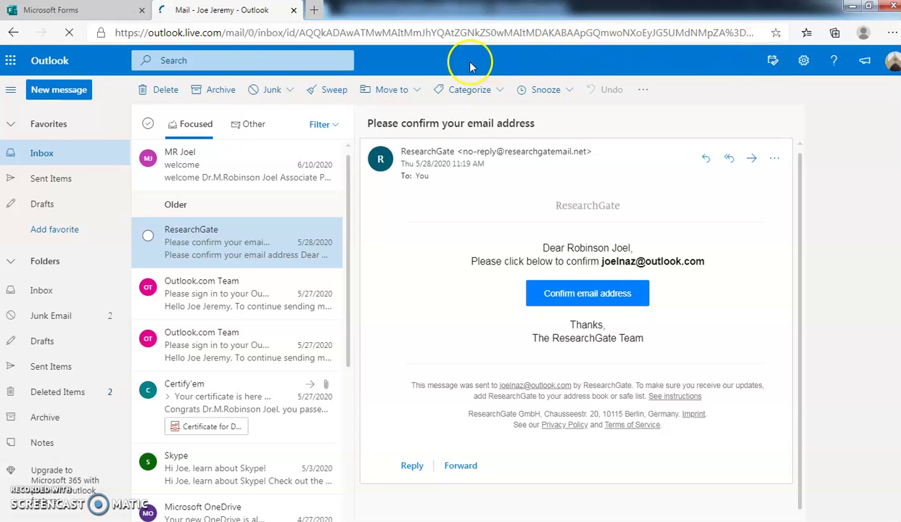
Step: Launch Microsoft Forms from the All apps list and switch to its tab
left_click(11, 69)
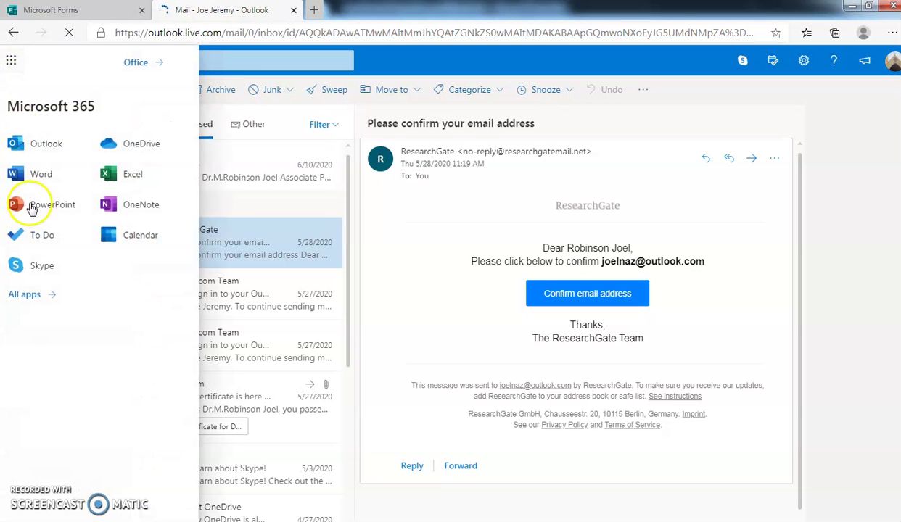
left_click(53, 299)
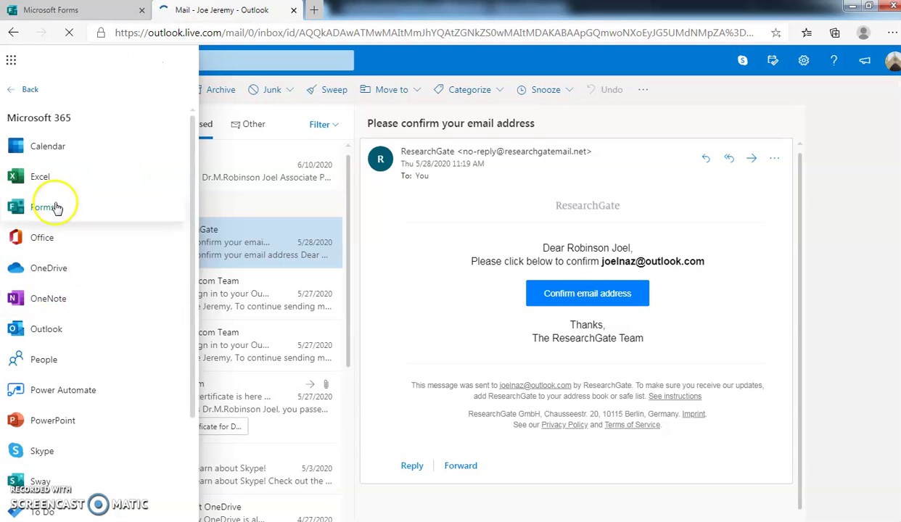
left_click(44, 207)
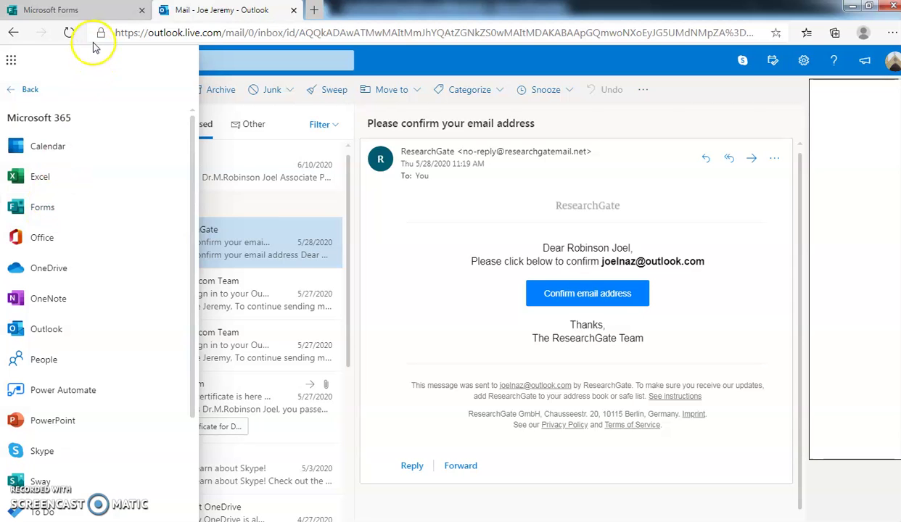
left_click(73, 10)
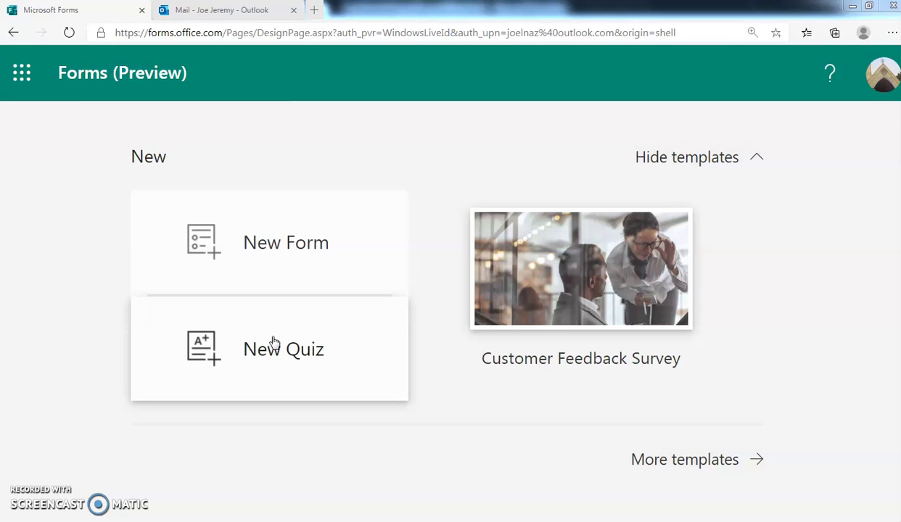
Step: Create a new blank quiz titled 'Operating System Unit -I'
left_click(268, 351)
left_click(268, 351)
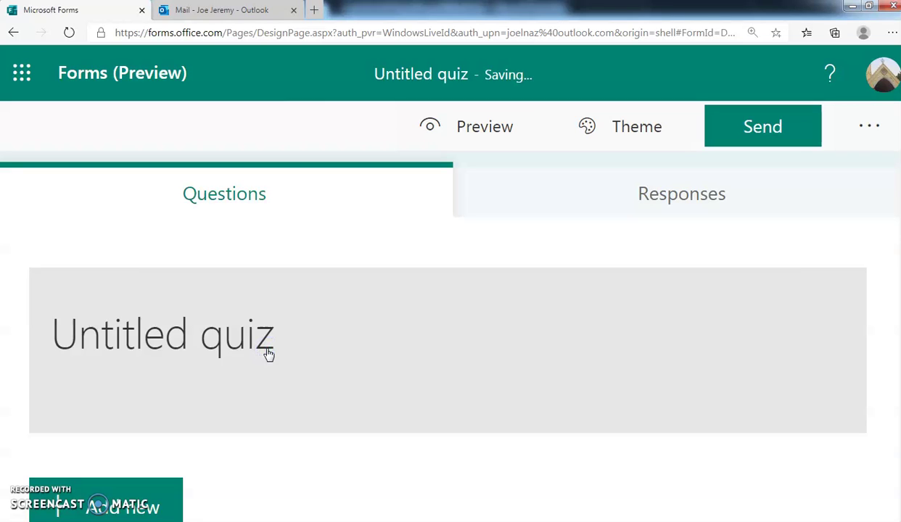
left_click(211, 346)
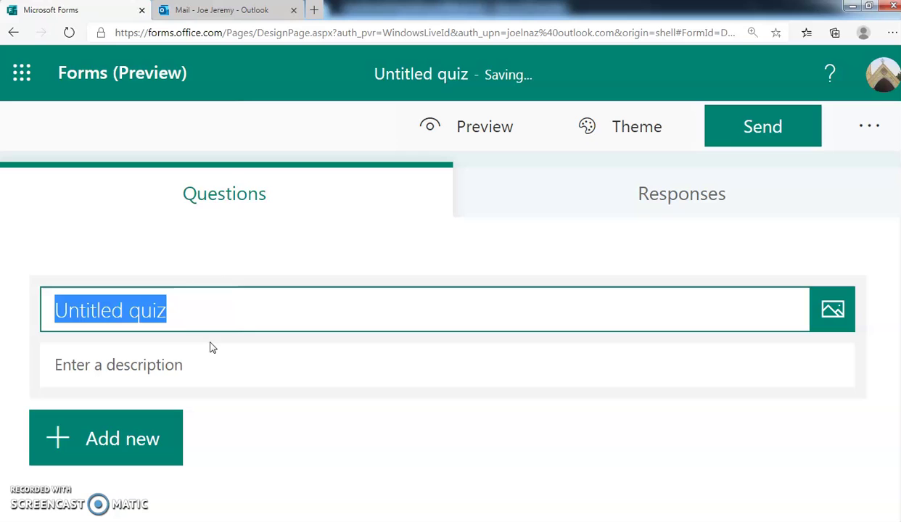
left_click(198, 281)
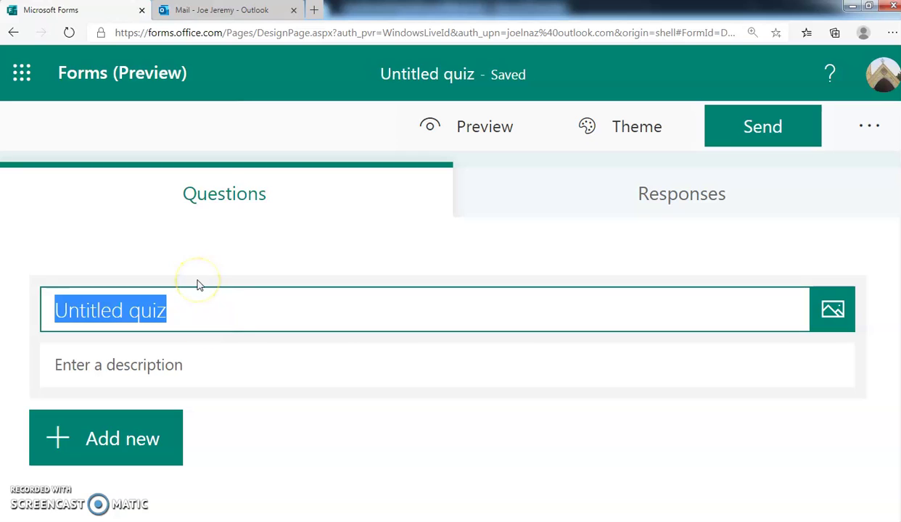
type("Opera")
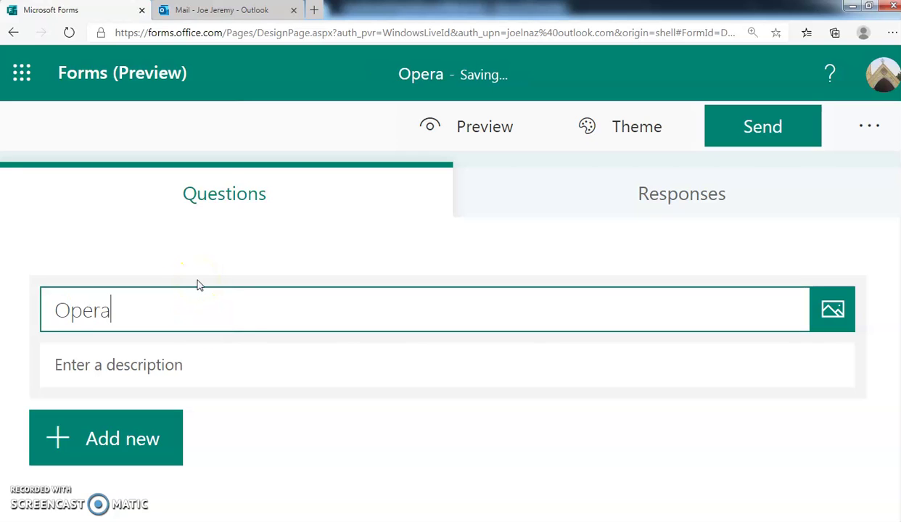
type("ting System Uni")
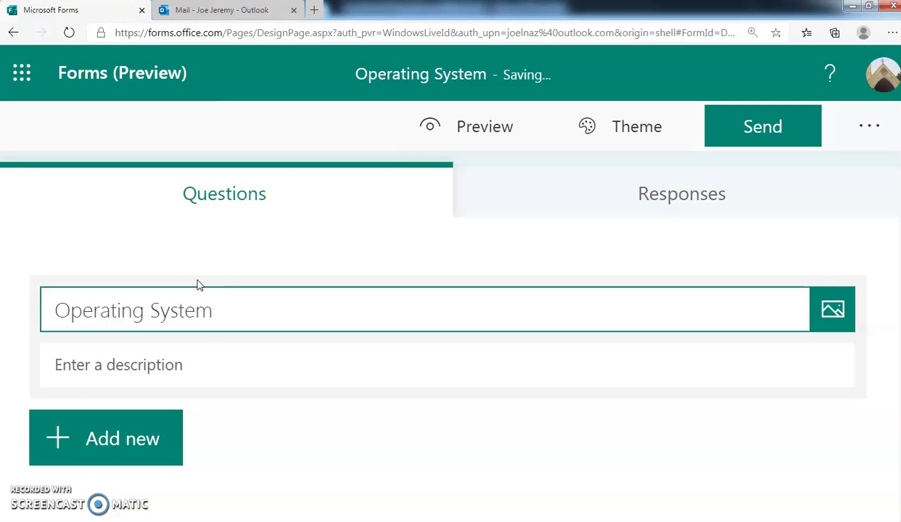
type("t -I")
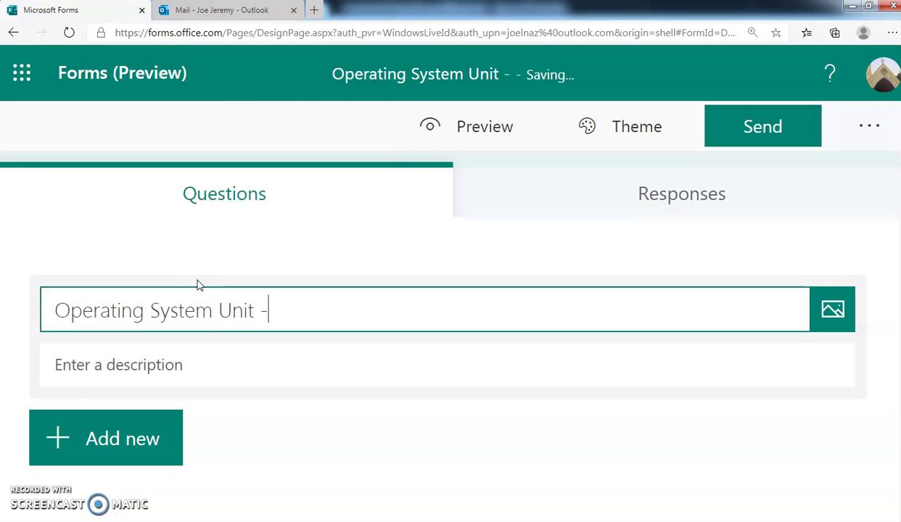
Step: Give the quiz the description 'III BCA Sems: 5', removing the stray word 'Unit'
left_click(118, 365)
type("Unit")
left_click(56, 366)
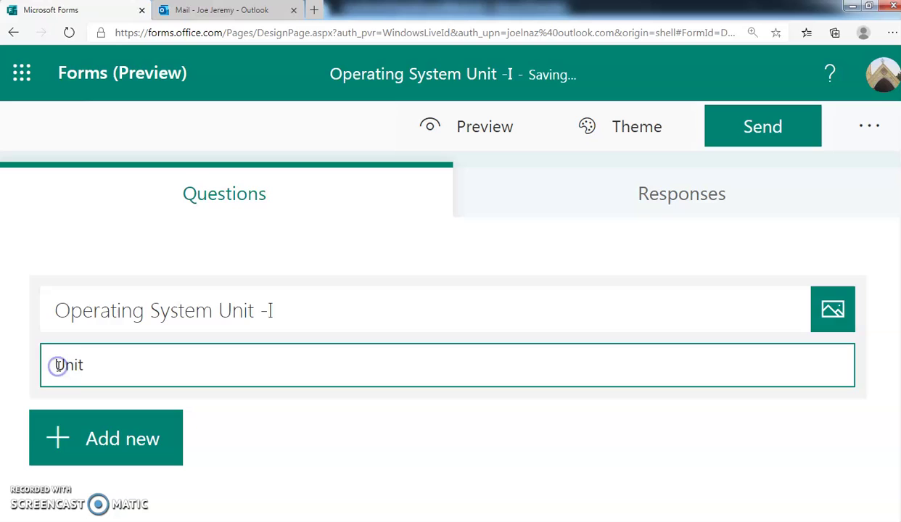
key("Delete")
key("Delete")
key("Delete")
key("Delete")
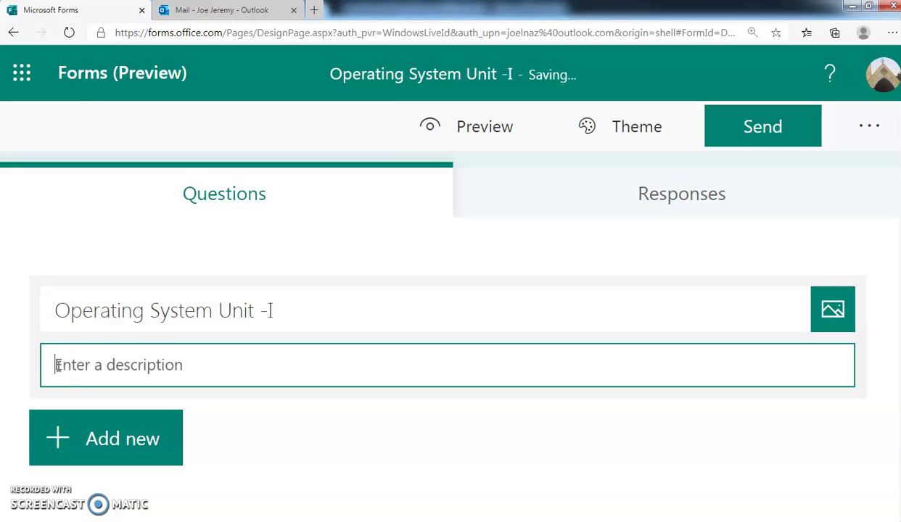
type("II B")
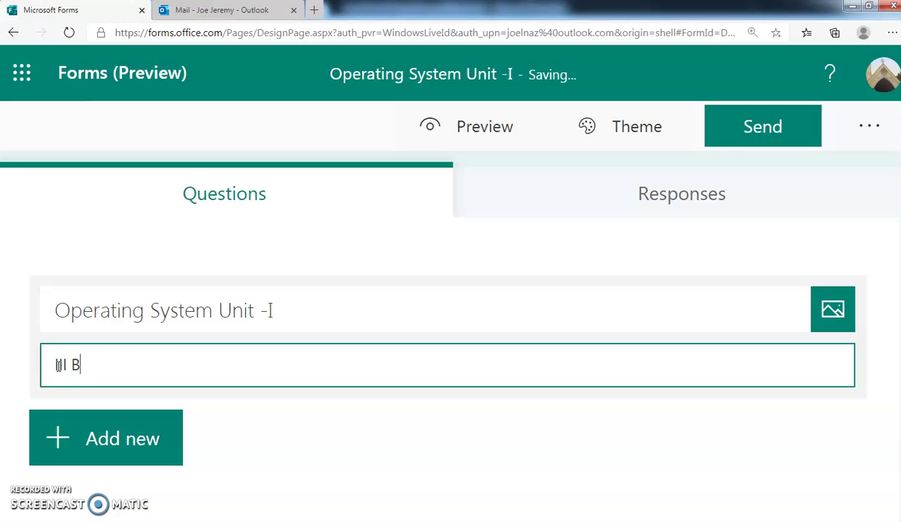
type("CA Sem")
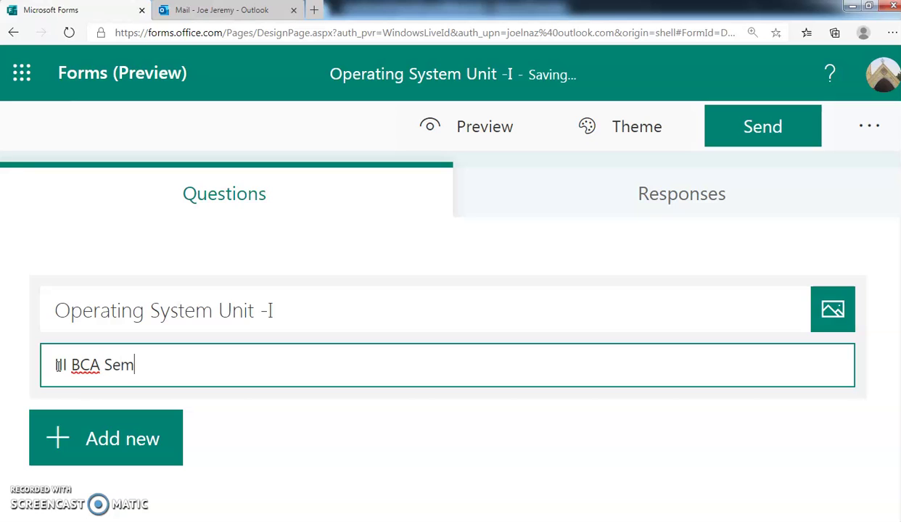
type("s: 5")
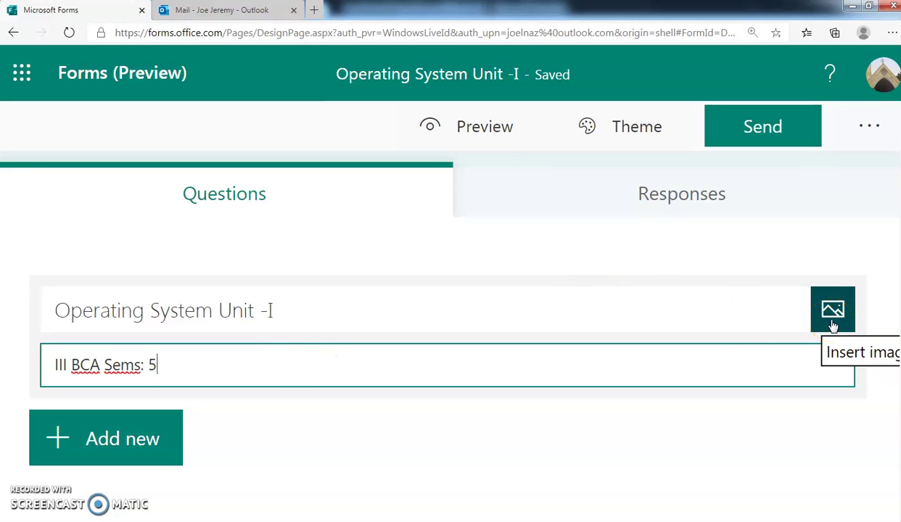
left_click(832, 312)
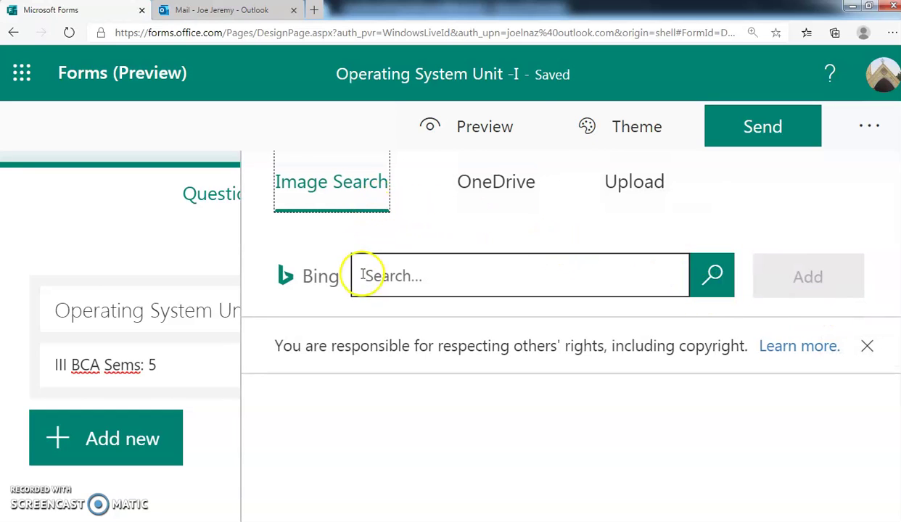
left_click(507, 187)
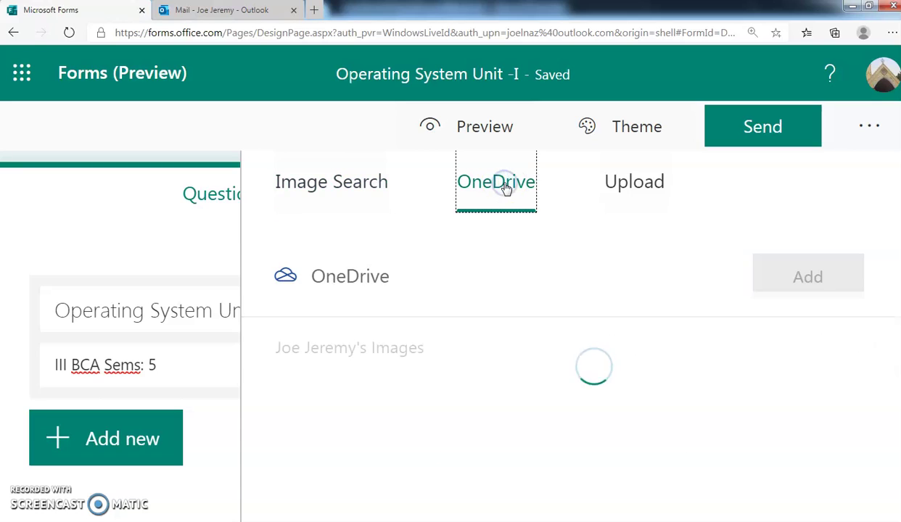
left_click(642, 187)
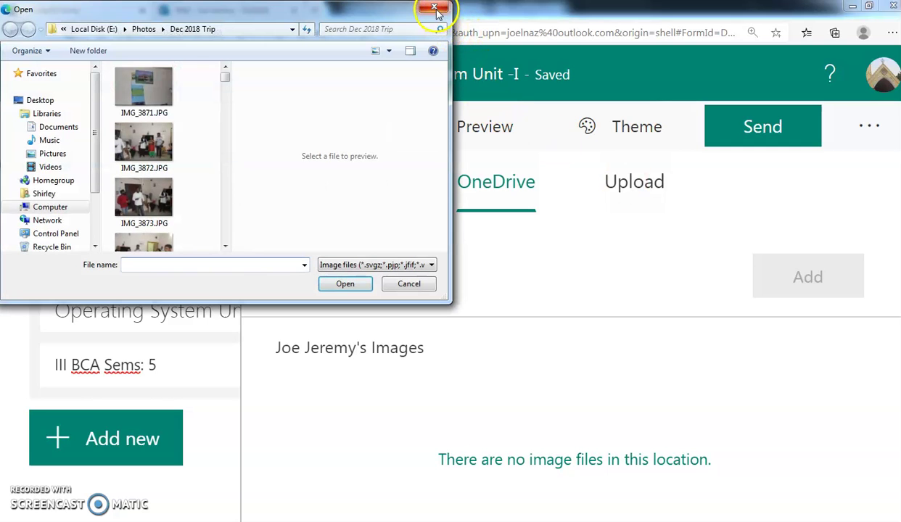
left_click(434, 9)
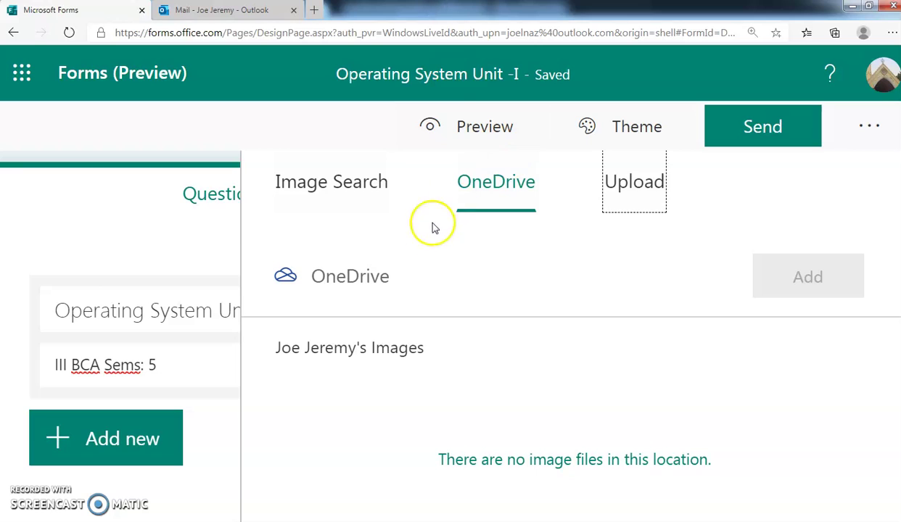
left_click(196, 435)
left_click(166, 380)
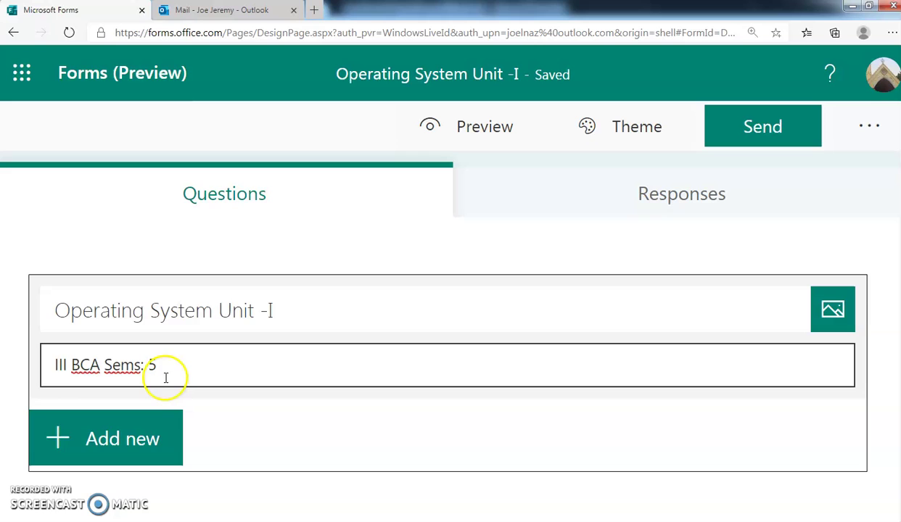
Step: Insert a Choice question with placeholder Option 1 and Option 2 into the quiz
left_click(122, 432)
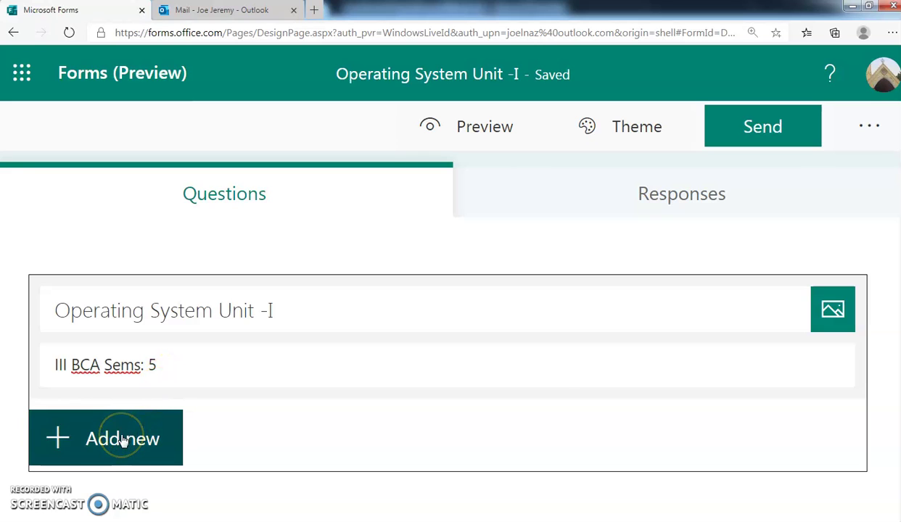
left_click(111, 342)
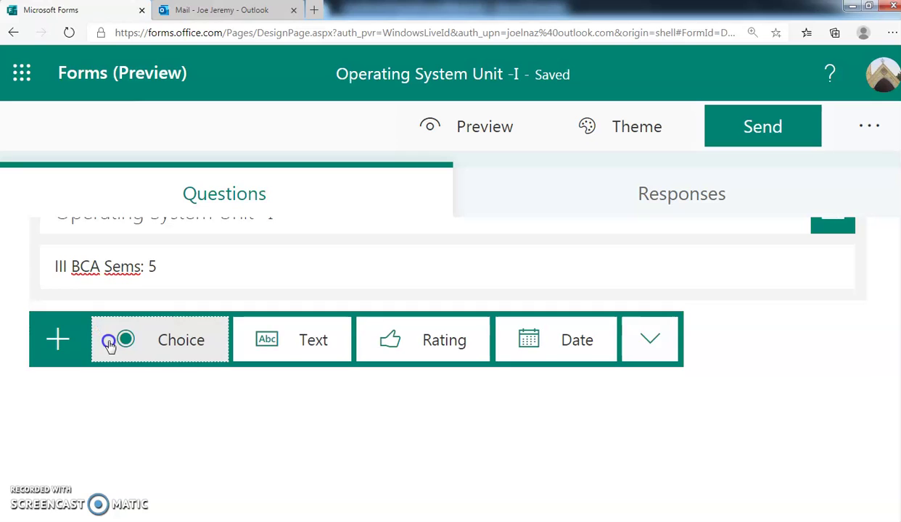
left_click(167, 342)
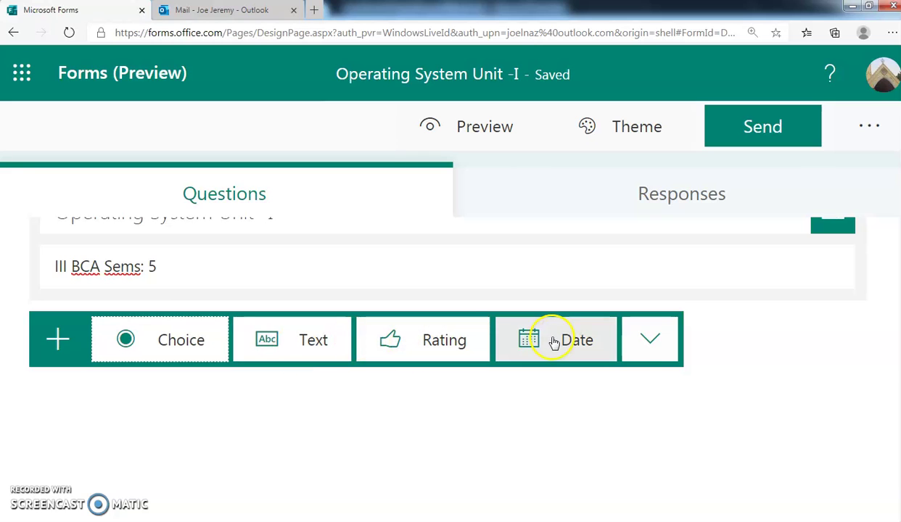
left_click(649, 347)
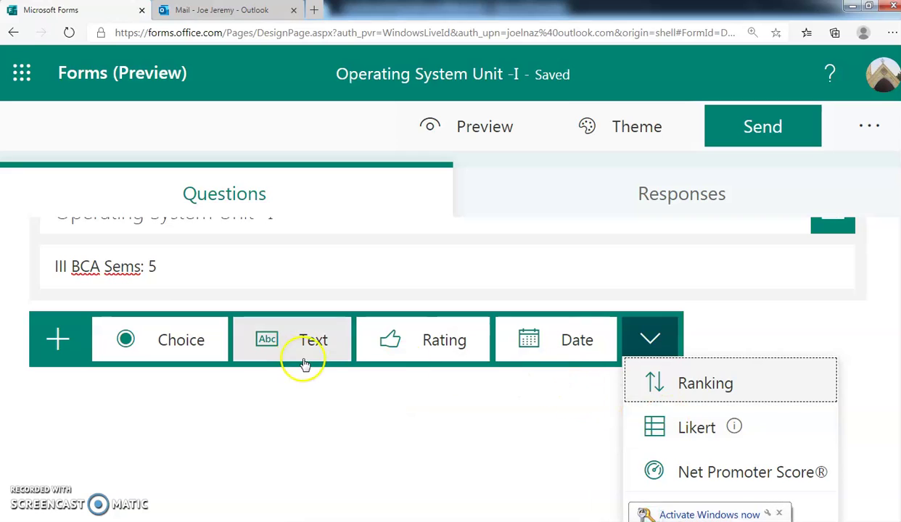
left_click(164, 341)
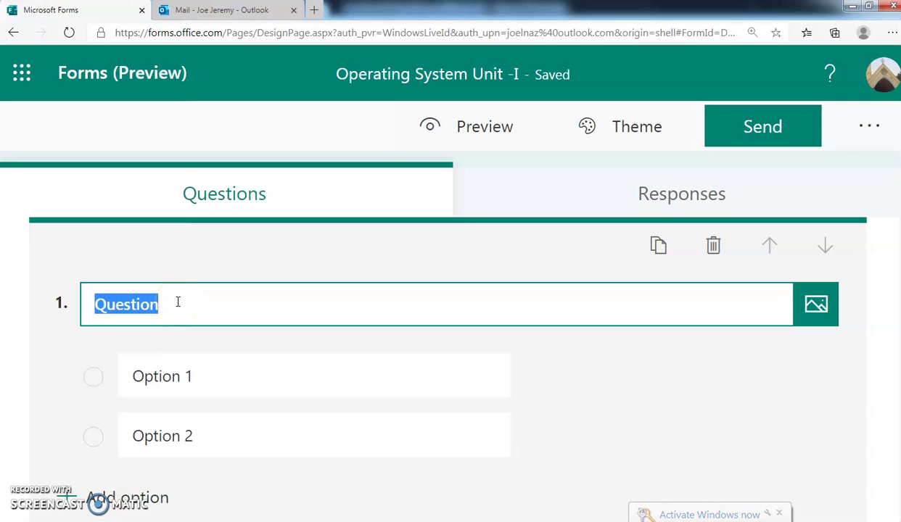
Step: Word question 1 'Expand OS' and set its first option to 'Operating System'
type("Expand ")
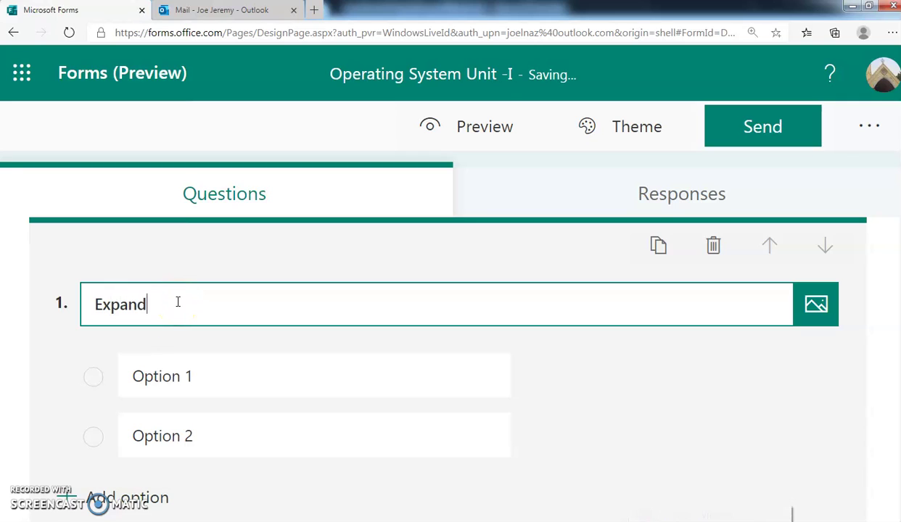
type("OS")
left_click(161, 380)
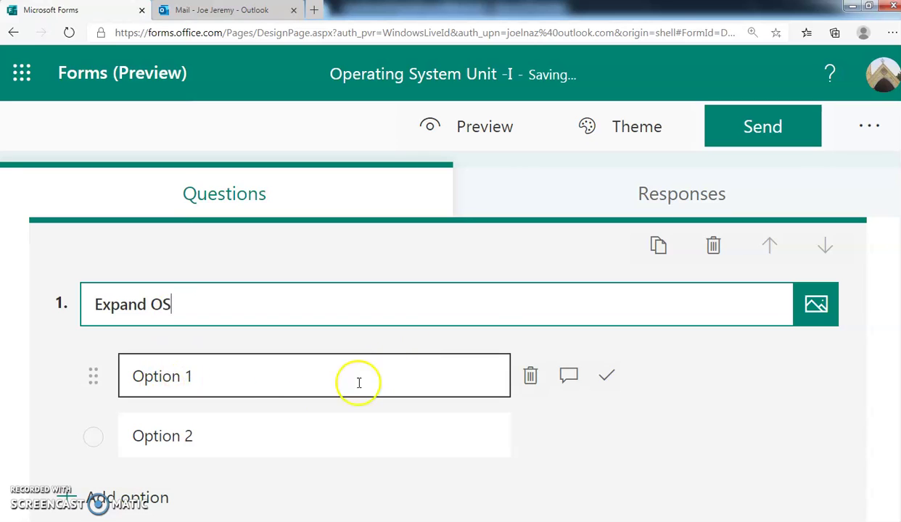
left_click(216, 377)
type("Oe")
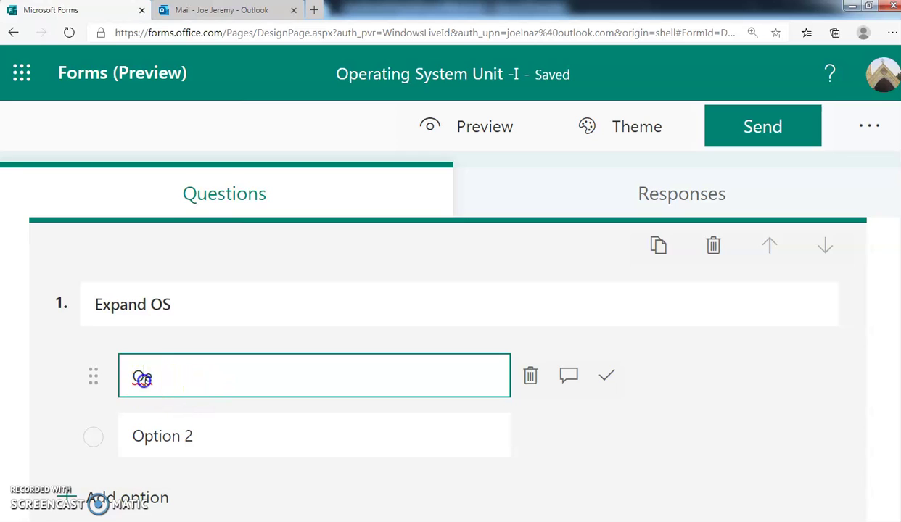
key("BackSpace")
type("perationg")
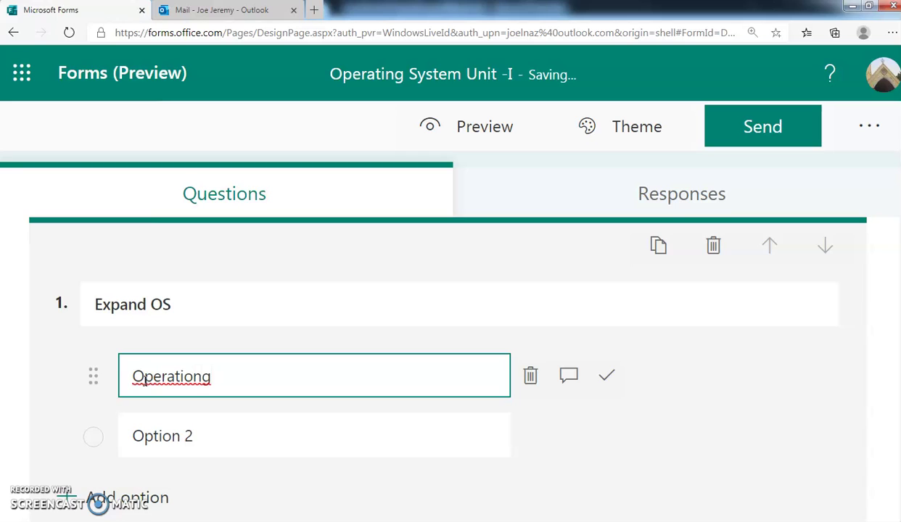
left_click(186, 376)
key("BackSpace")
left_click(211, 377)
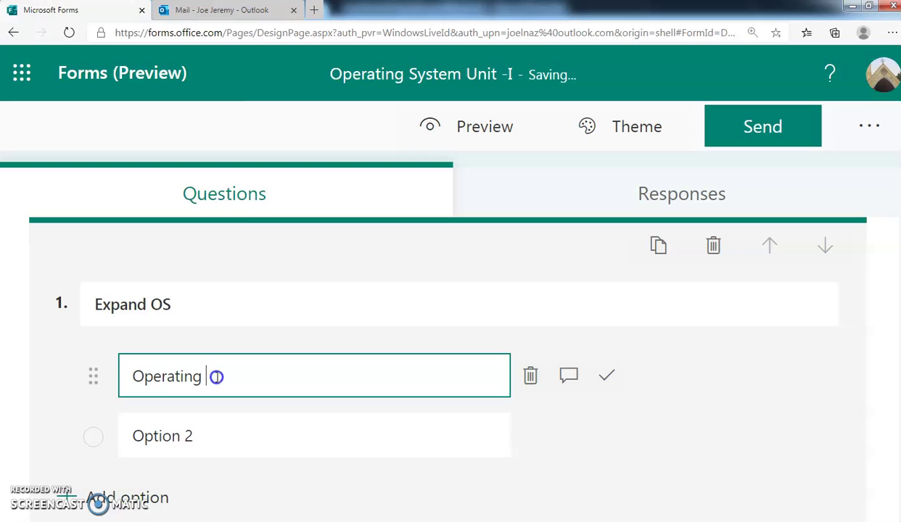
type("System")
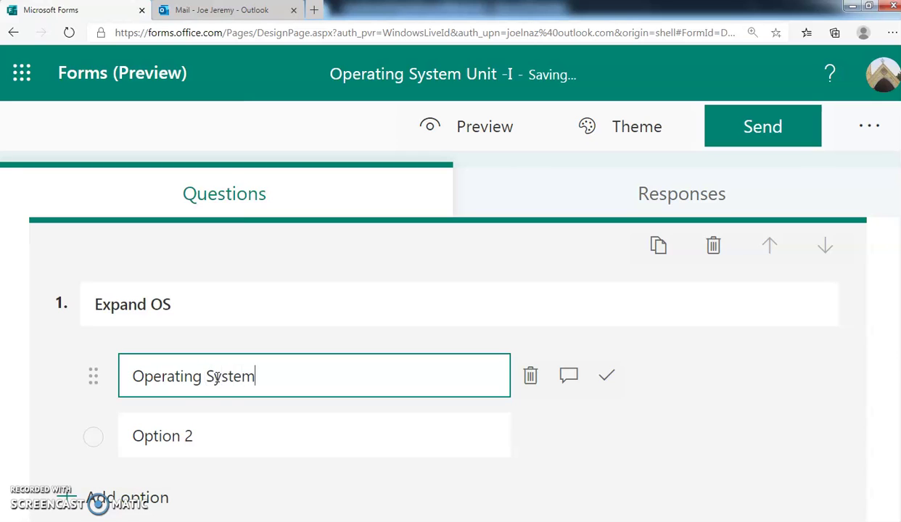
Step: Enter 'Open Source' as the second answer option
left_click(171, 434)
type("Open So")
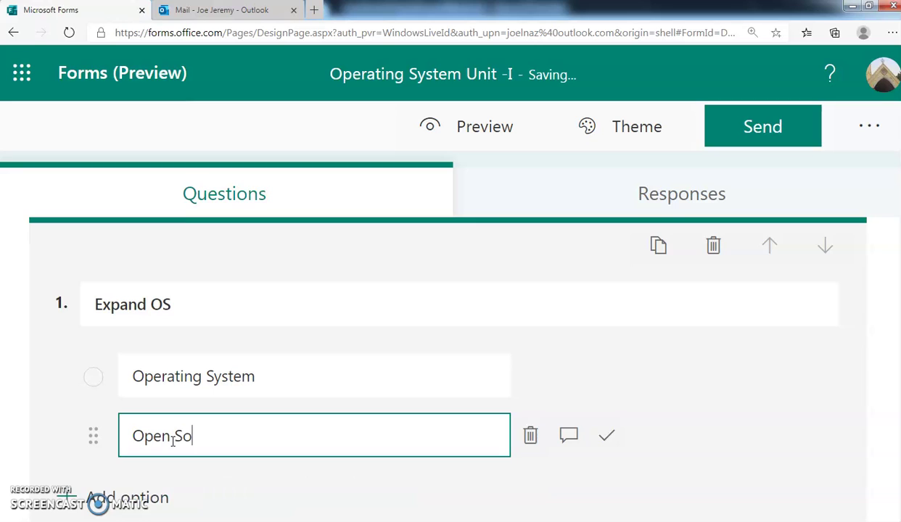
type("urce")
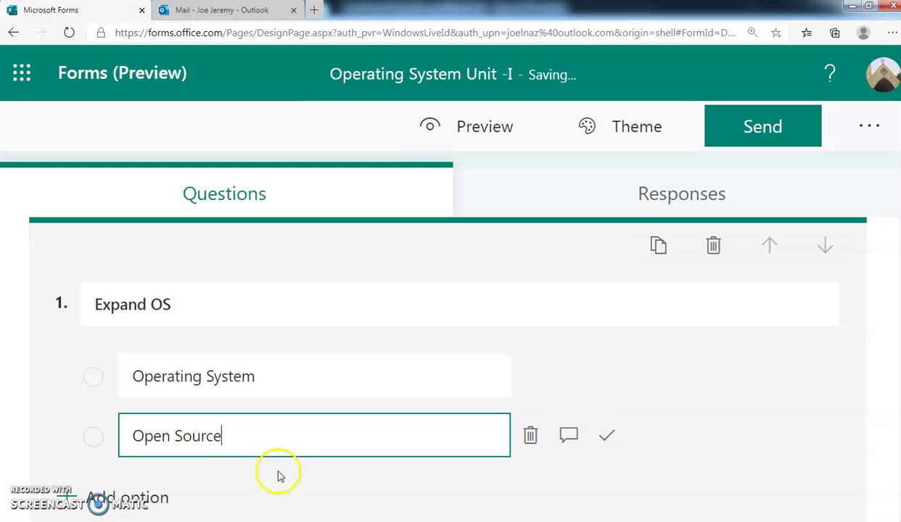
mouse_move(305, 378)
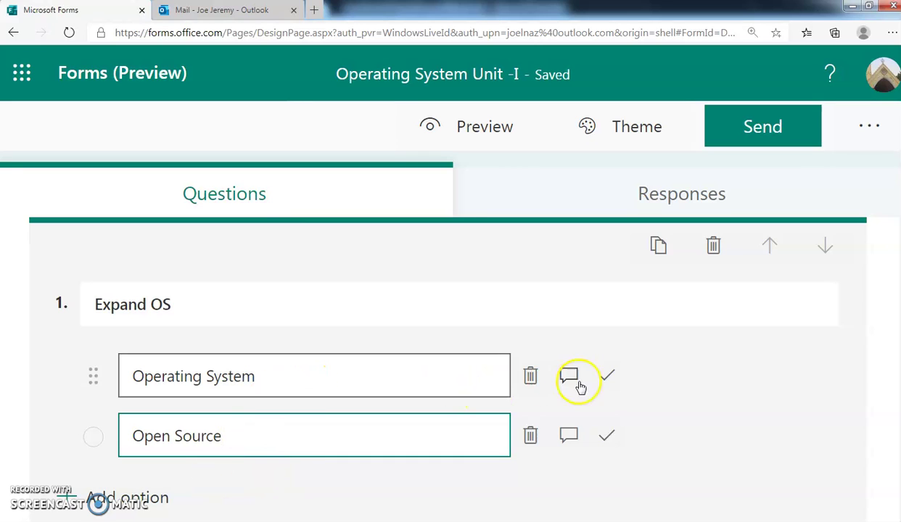
Step: Mark 'Operating System' correct and make question 1 worth 1 point, with Required and Multiple answers off
left_click(606, 379)
scroll(606, 383, "down", 2)
left_click(178, 467)
type("1")
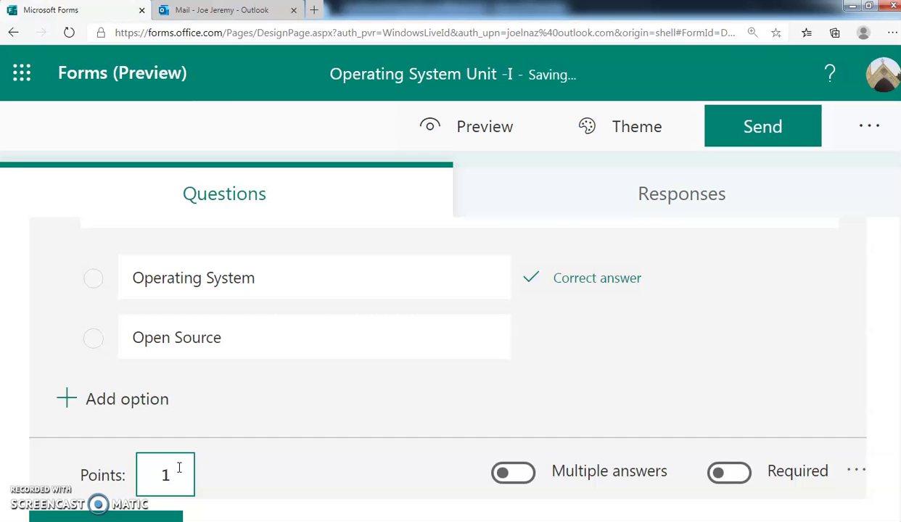
left_click(745, 474)
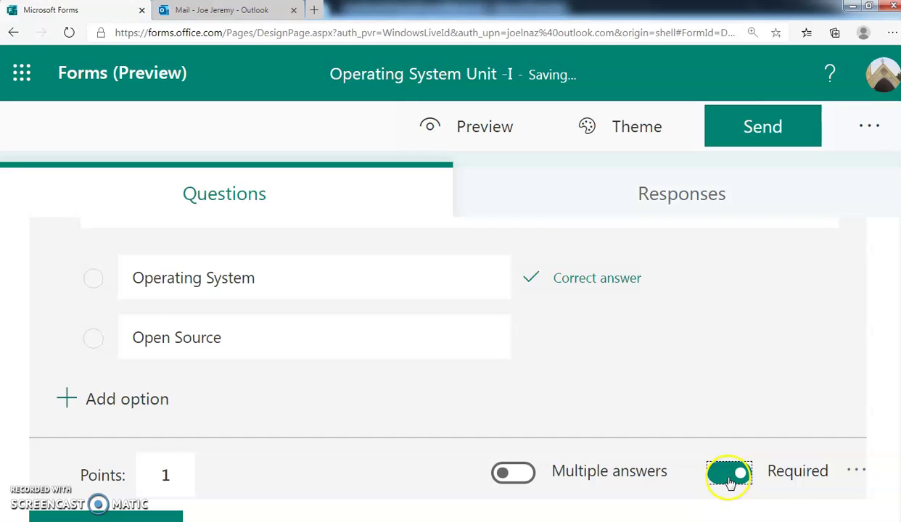
left_click(729, 478)
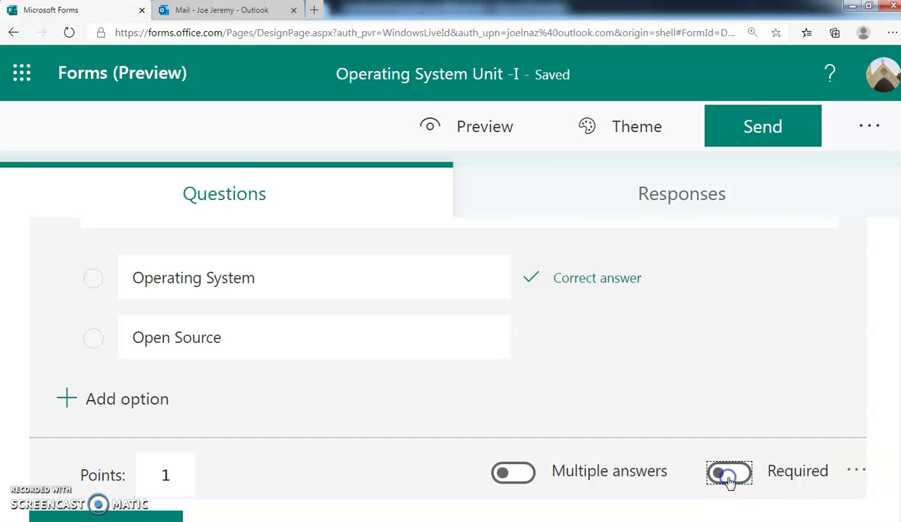
left_click(519, 475)
left_click(504, 477)
scroll(504, 478, "down", 2)
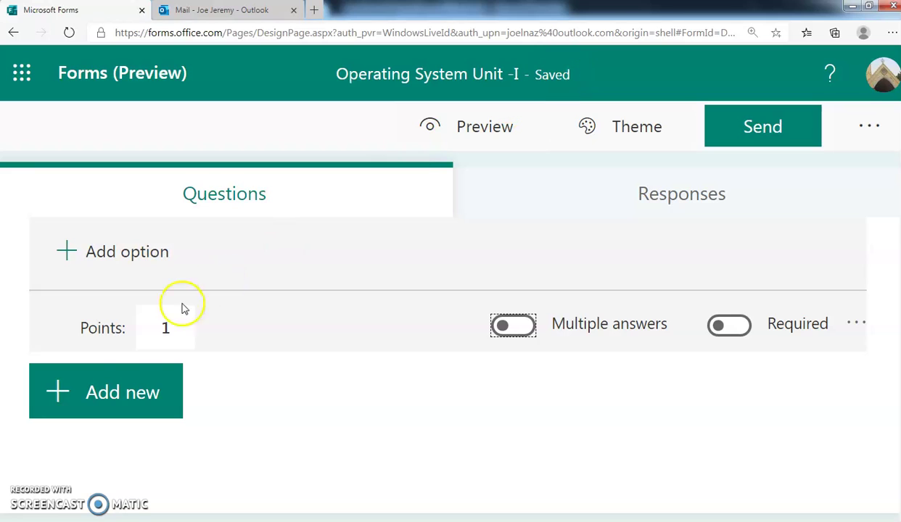
Step: Add a Likert question as question 2 from the extra question types
left_click(105, 392)
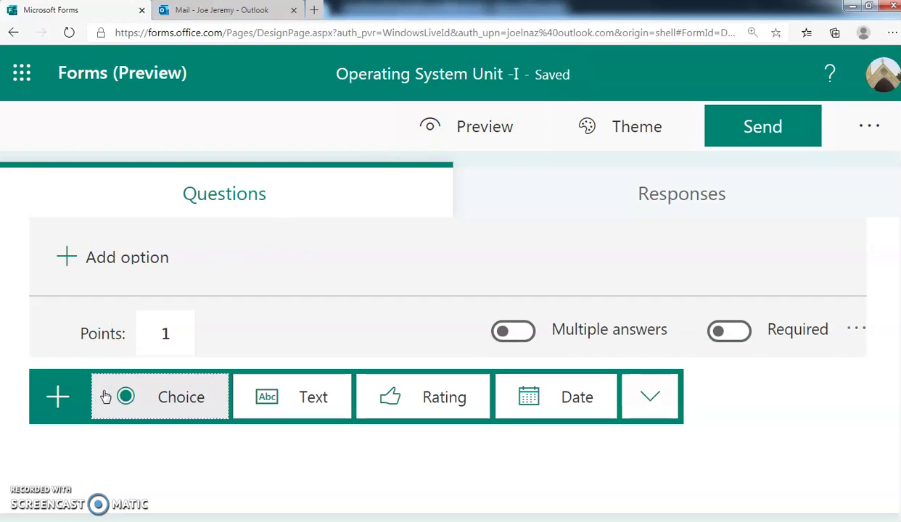
left_click(430, 397)
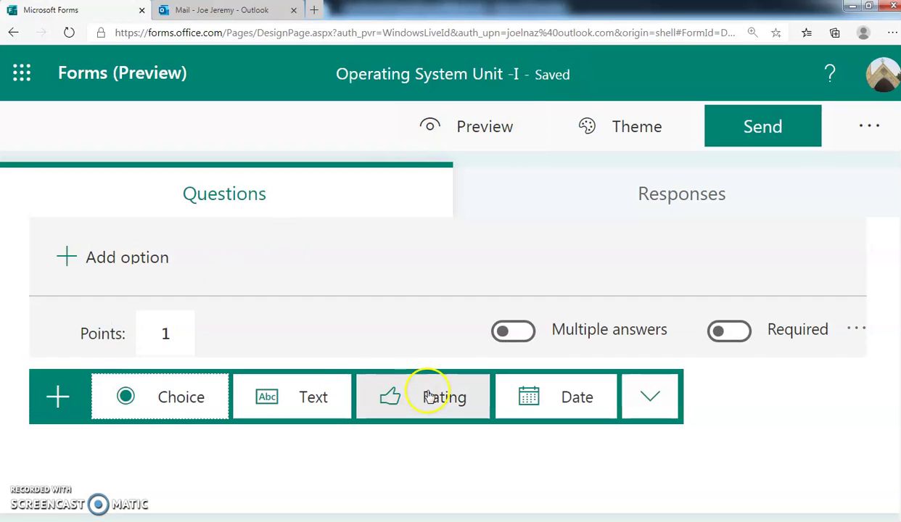
left_click(647, 411)
left_click(672, 428)
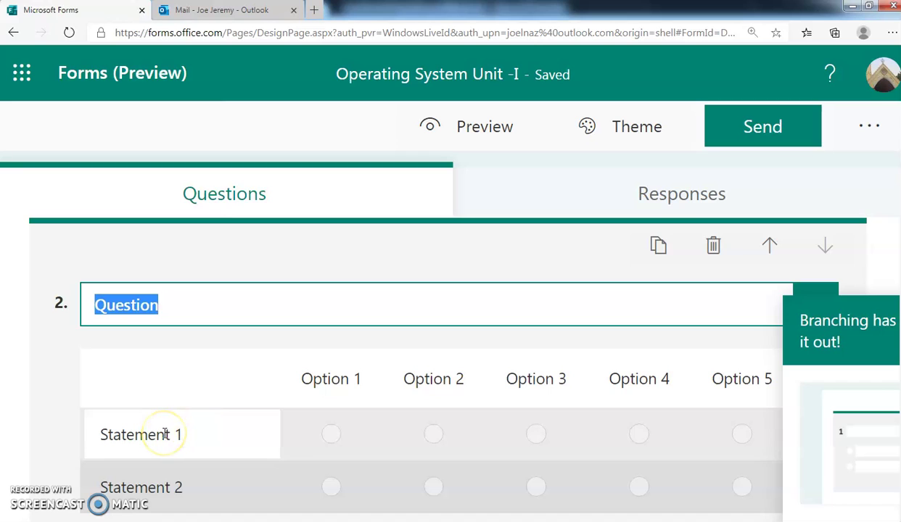
Step: Rename the Likert statements to 'Clear' and 'Voice'
left_click(337, 383)
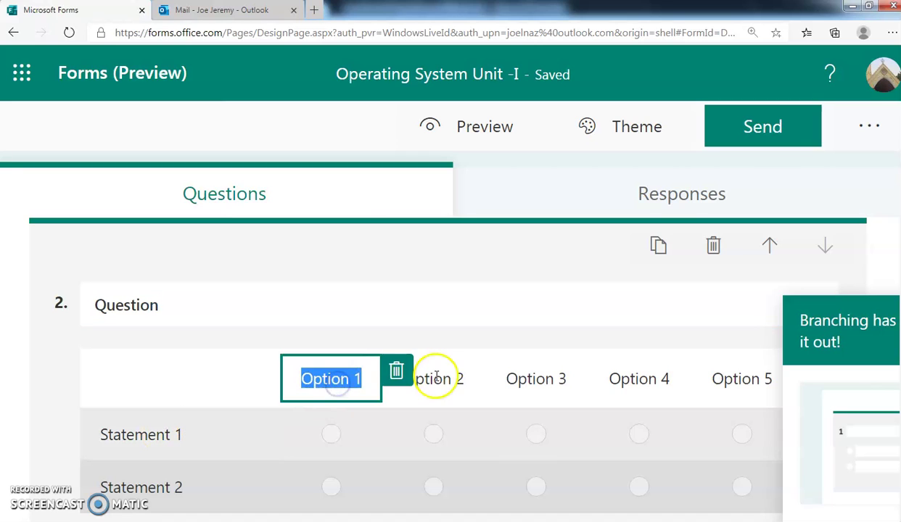
left_click(129, 433)
type("Clear")
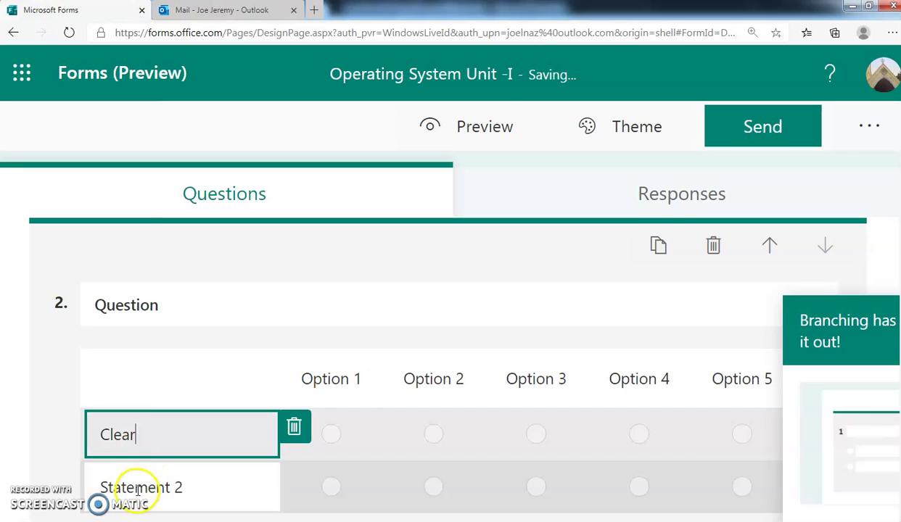
left_click(138, 491)
type("Voice")
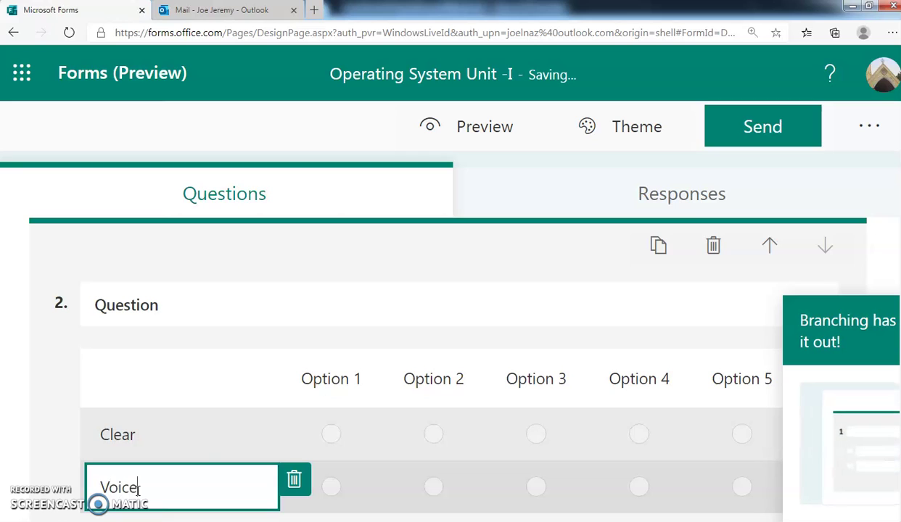
left_click(338, 405)
left_click(334, 390)
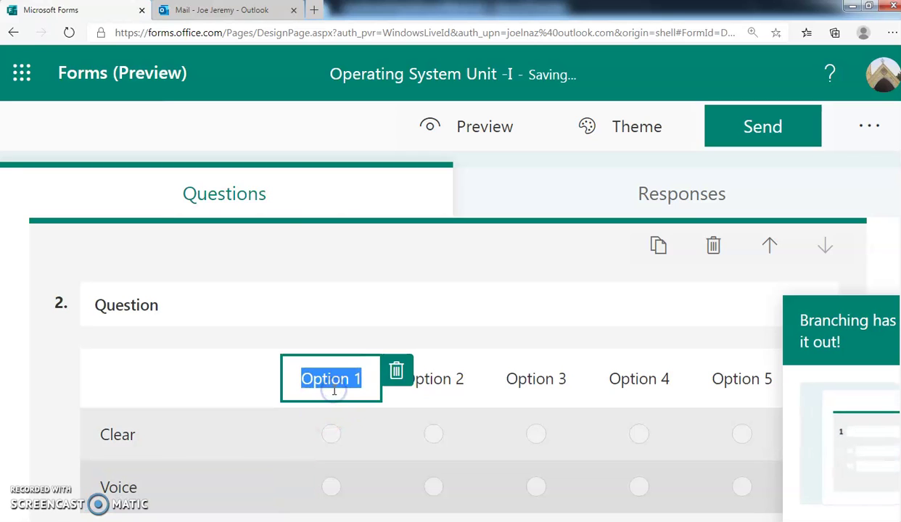
Step: Label the rating columns Poor, Good, Very good, Fair and Excellent
type("Poor")
left_click(429, 378)
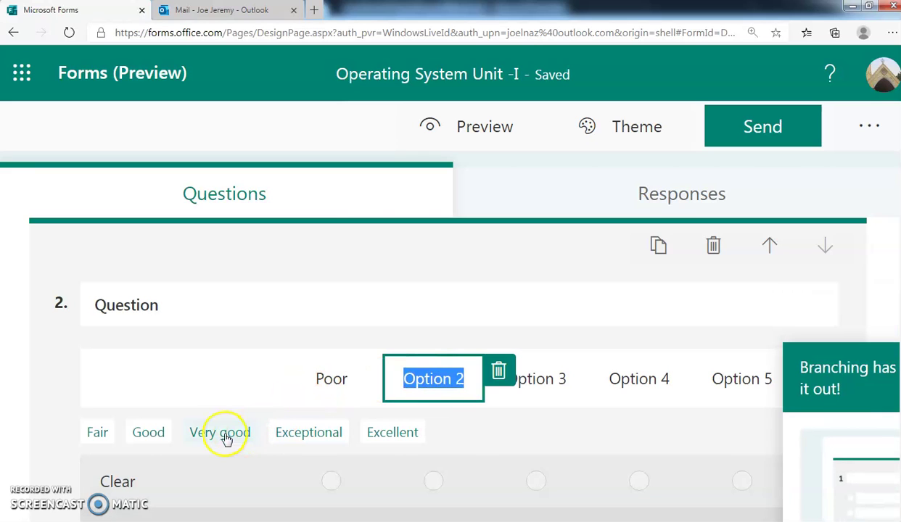
left_click(147, 432)
left_click(518, 382)
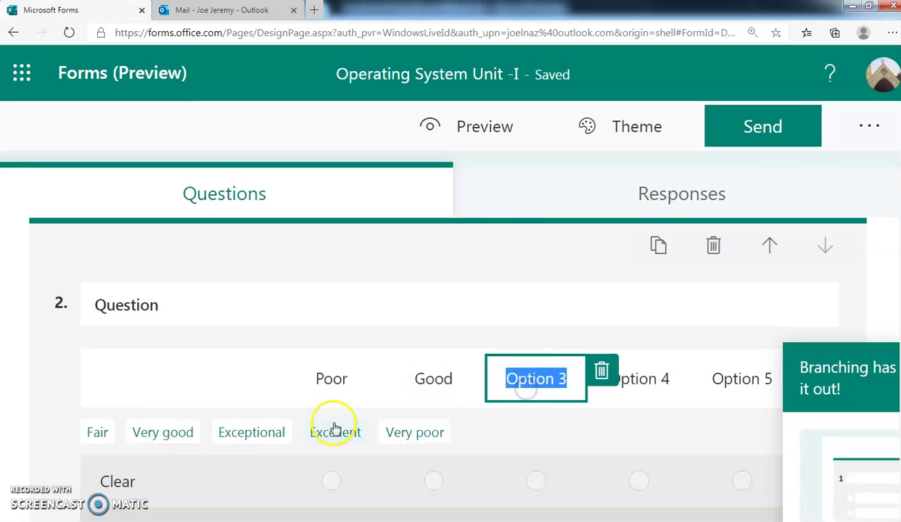
left_click(176, 435)
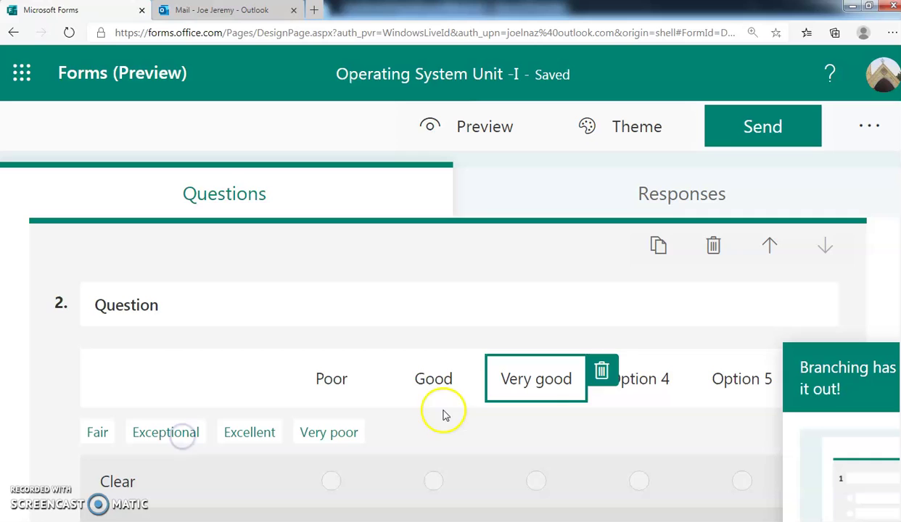
left_click(632, 386)
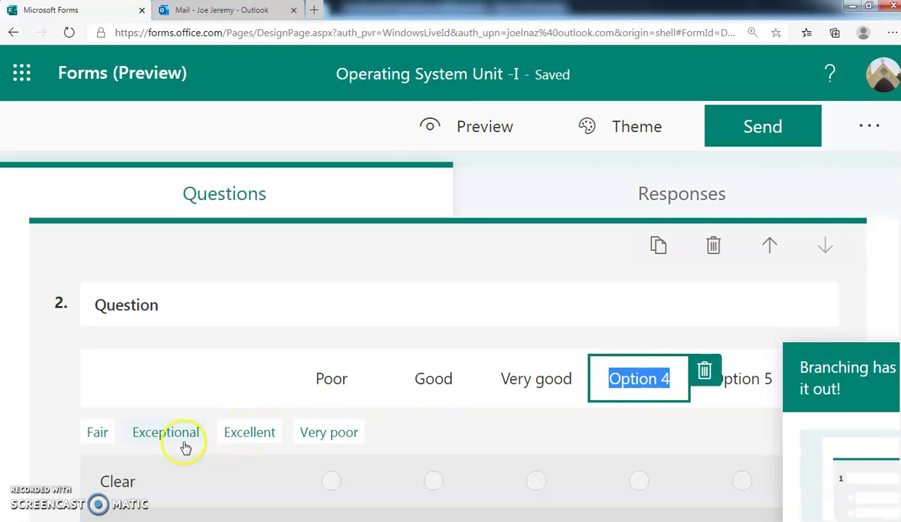
left_click(97, 433)
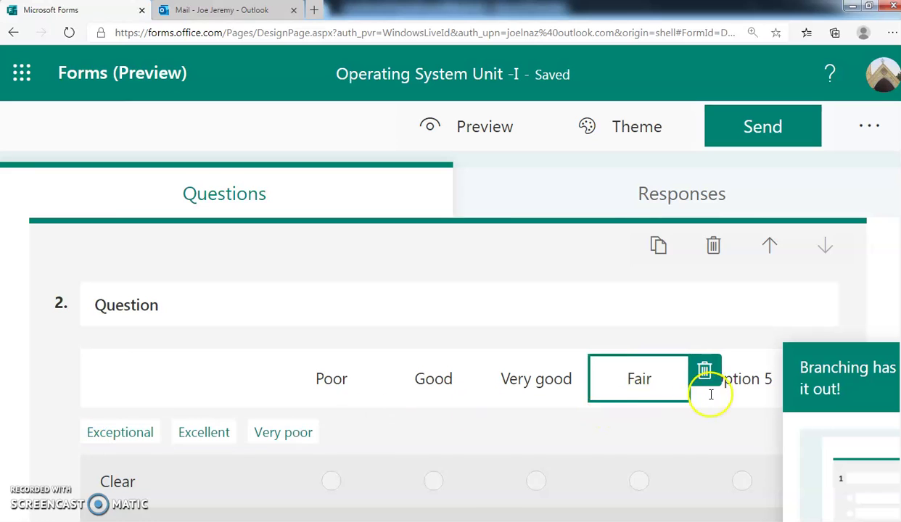
left_click(740, 383)
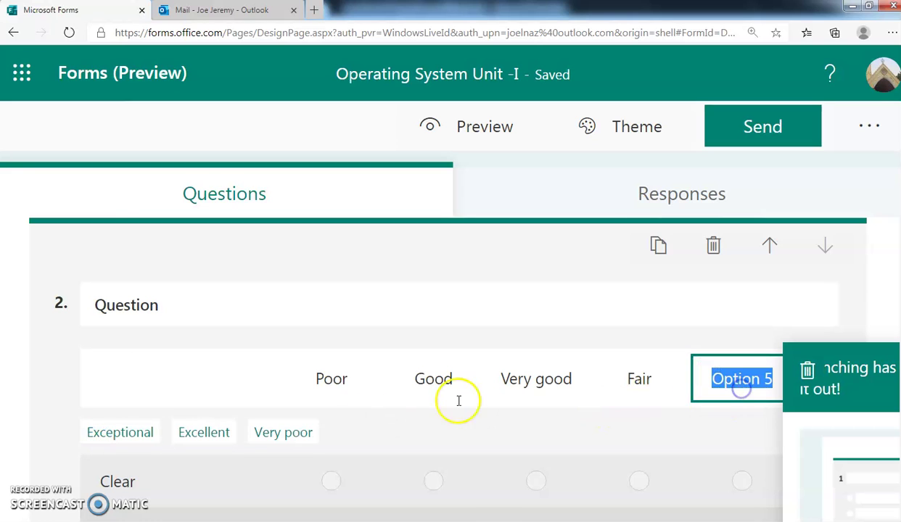
left_click(191, 439)
Step: Title question 2 'Rate me' and preview the quiz
left_click(155, 295)
double_click(147, 305)
type("Rate me")
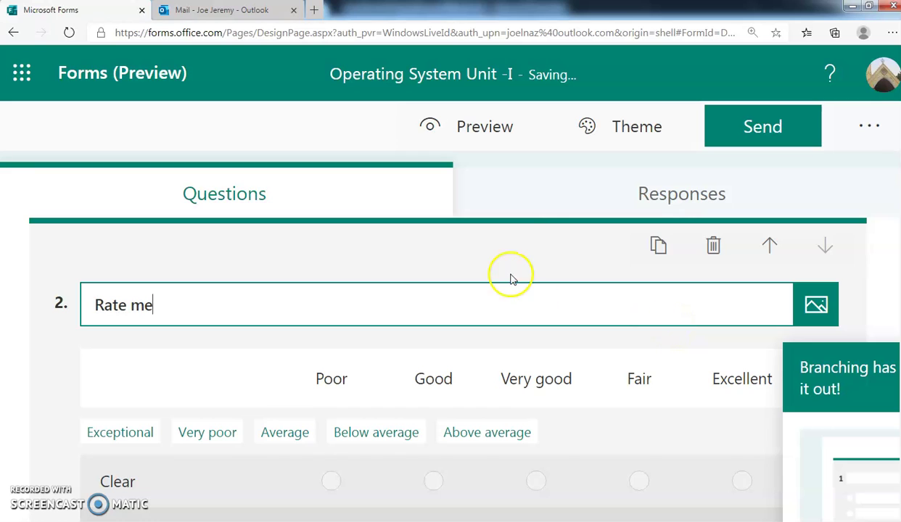
left_click(484, 132)
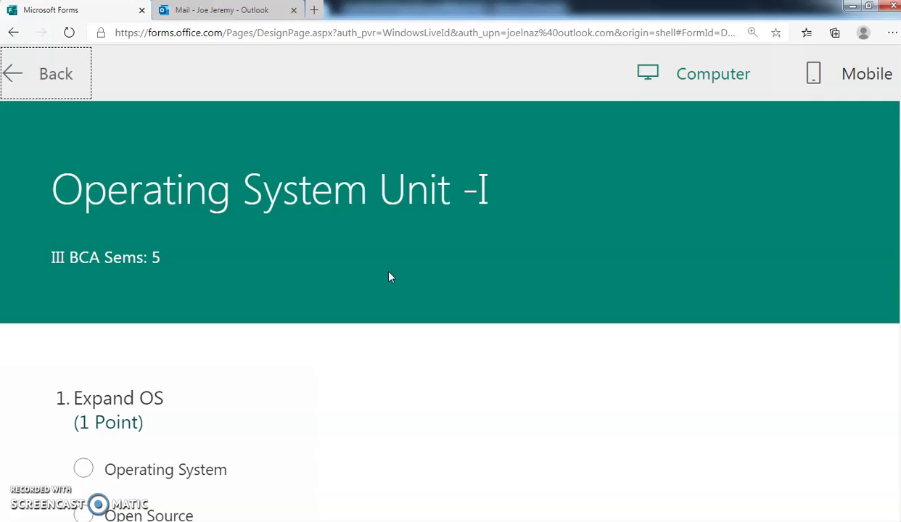
Step: Scroll through the quiz in the mobile phone preview, then go back to editing
scroll(389, 277, "down", 6)
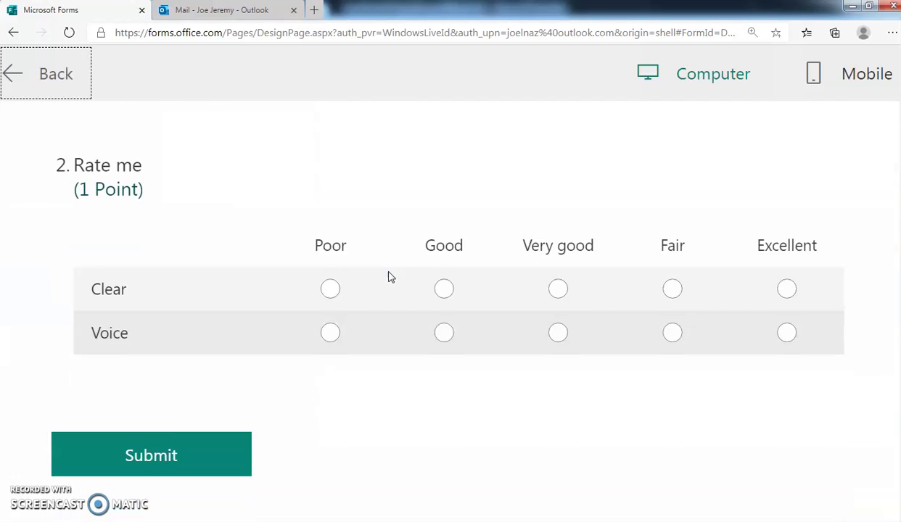
scroll(390, 277, "down", 2)
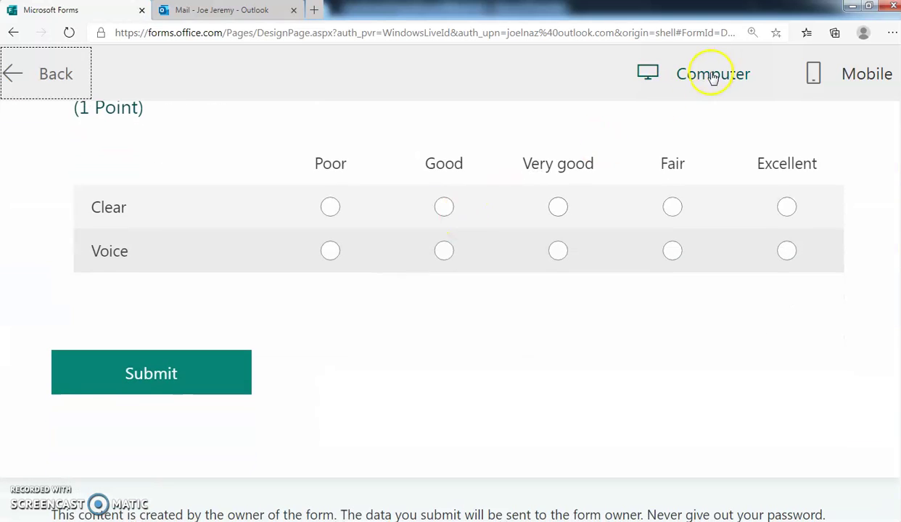
left_click(820, 85)
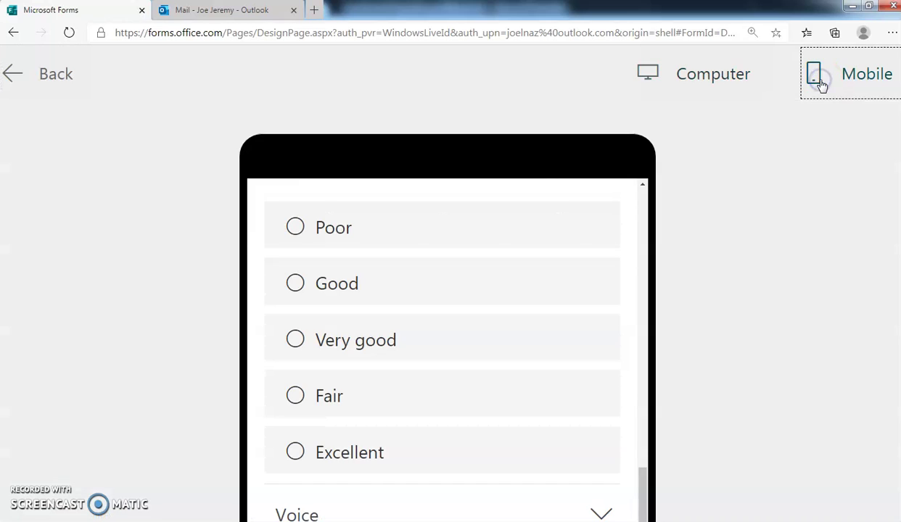
scroll(483, 316, "up", 6)
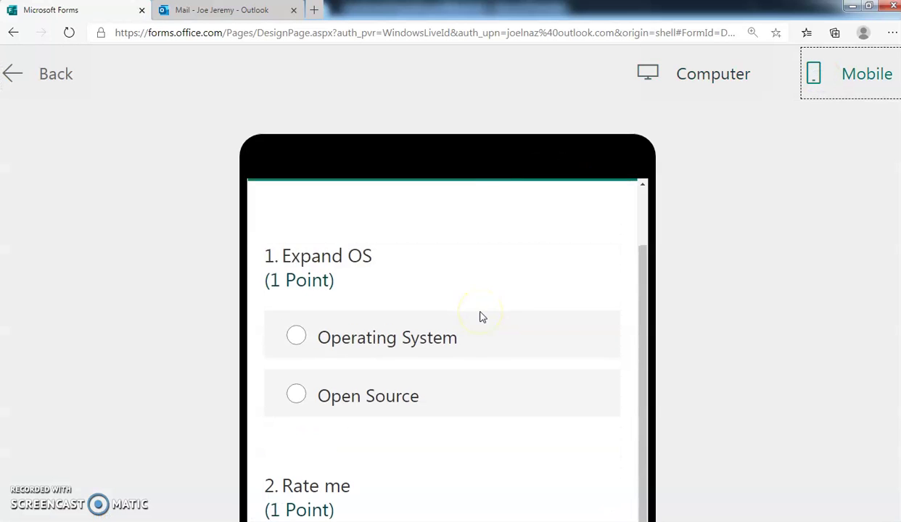
scroll(483, 317, "down", 4)
scroll(483, 317, "down", 3)
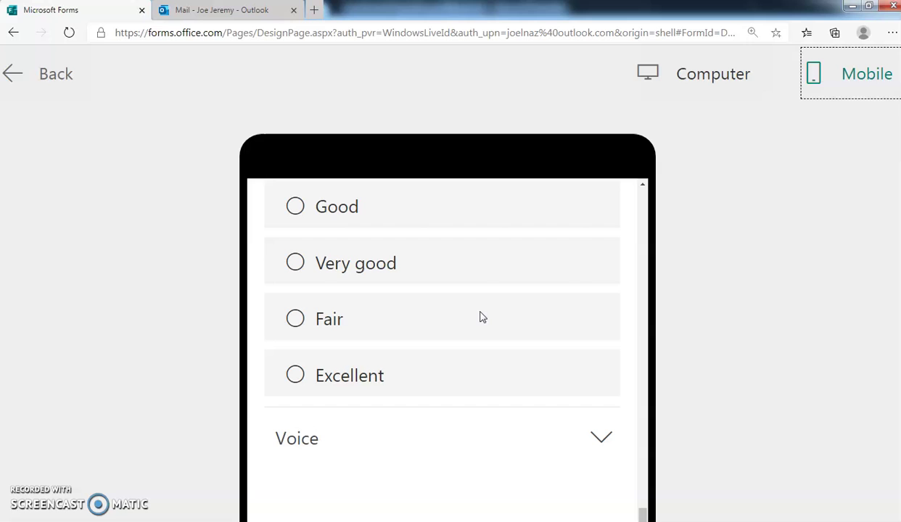
left_click(25, 77)
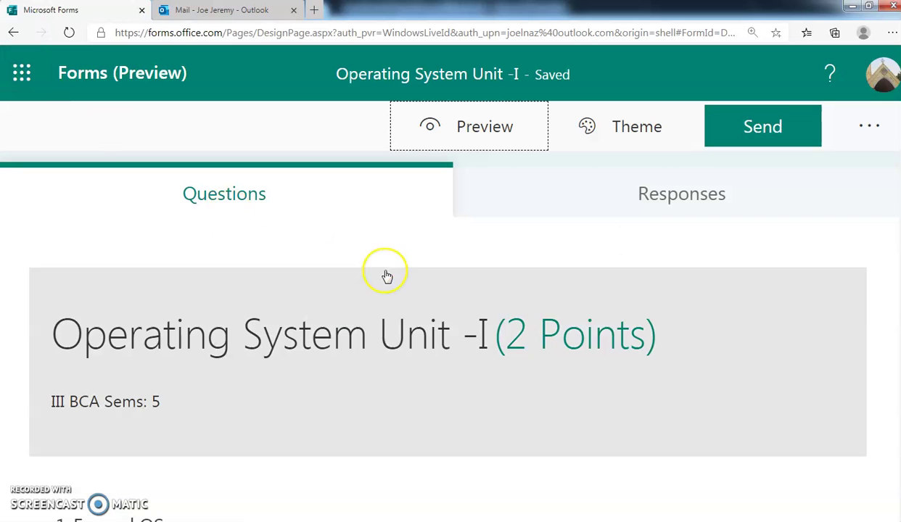
Step: Add a new Choice question as question 3
scroll(387, 277, "down", 8)
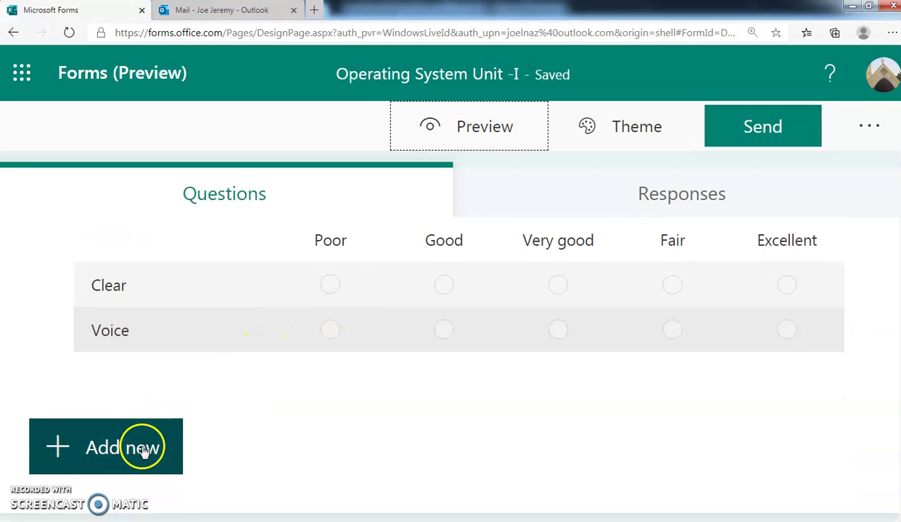
left_click(143, 450)
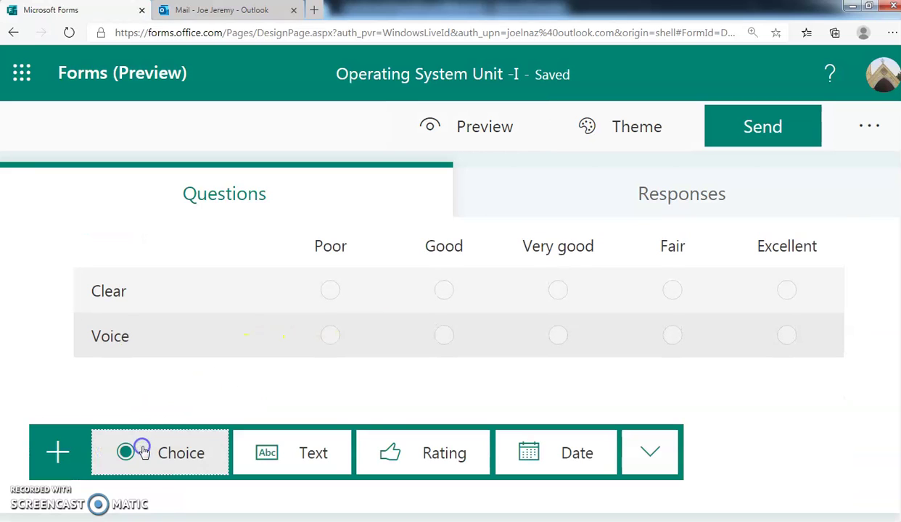
left_click(196, 455)
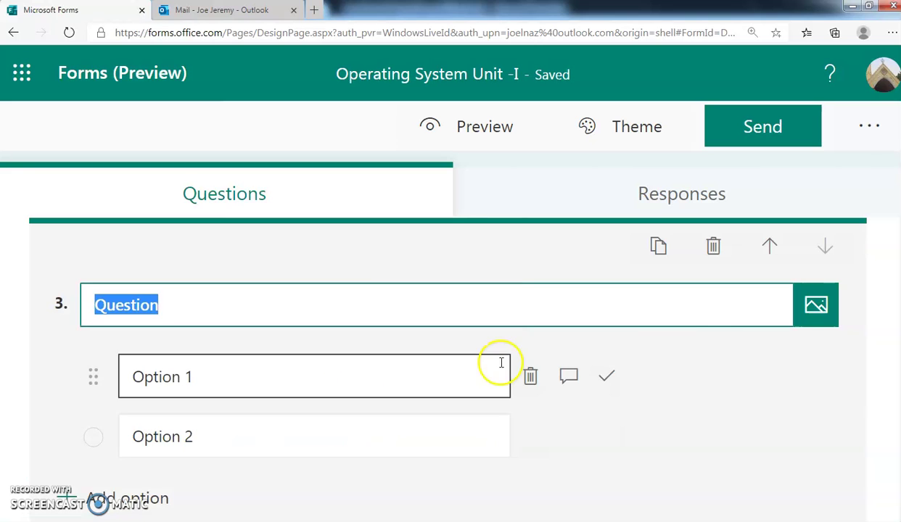
Step: Start inserting an uploaded image into question 3 from the computer
left_click(818, 318)
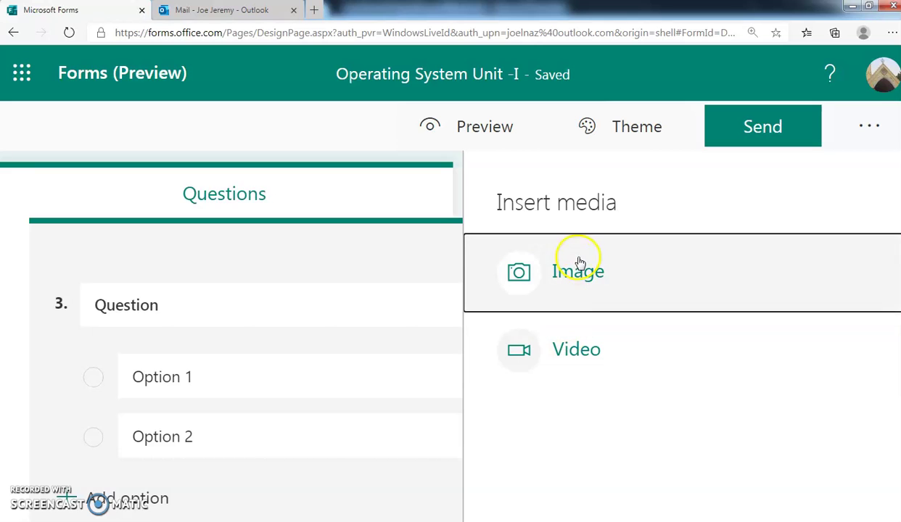
left_click(578, 267)
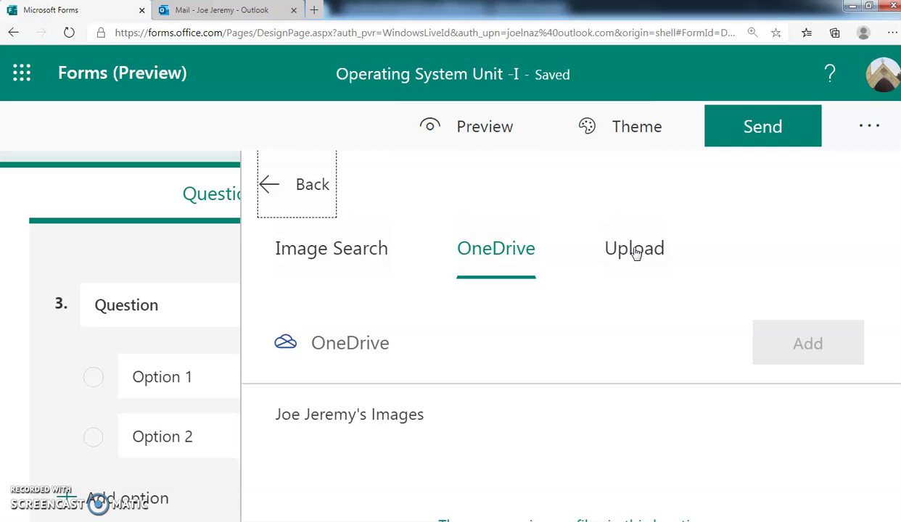
left_click(635, 253)
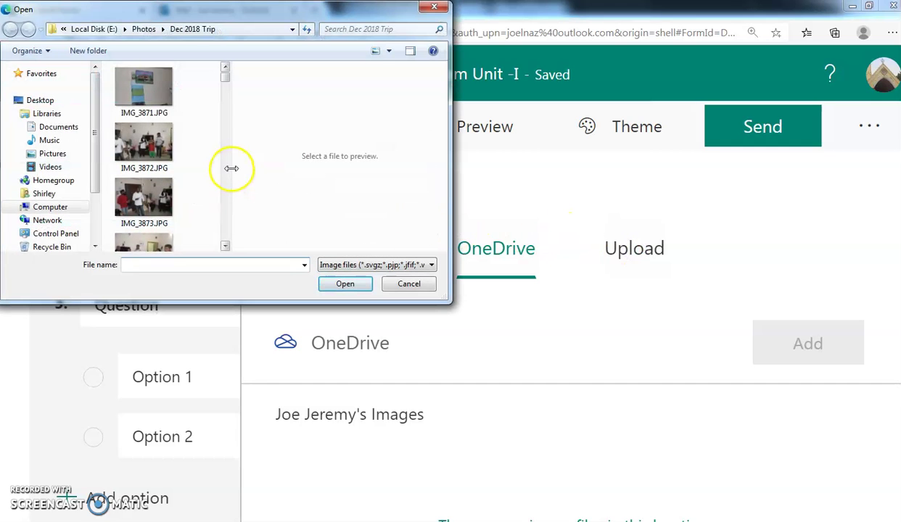
Step: Browse through folders in the file-open dialog looking for the photo
scroll(227, 177, "down", 10)
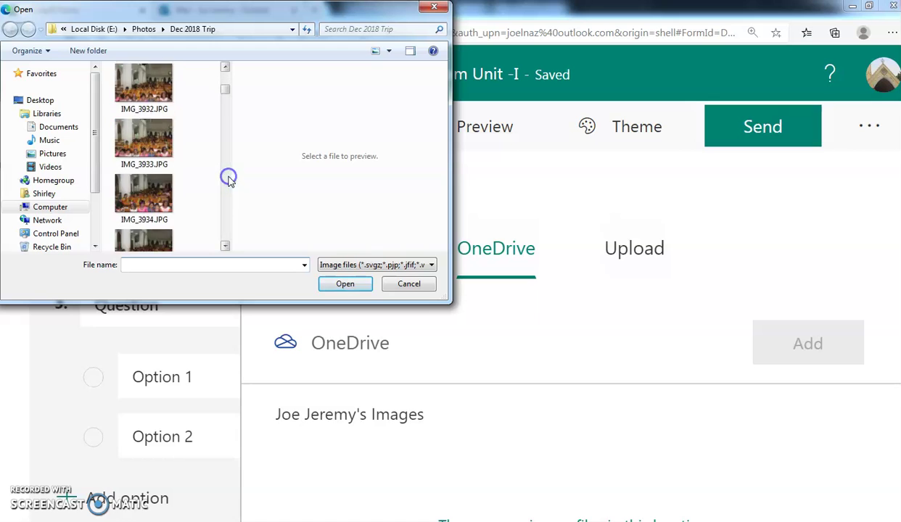
scroll(229, 180, "down", 8)
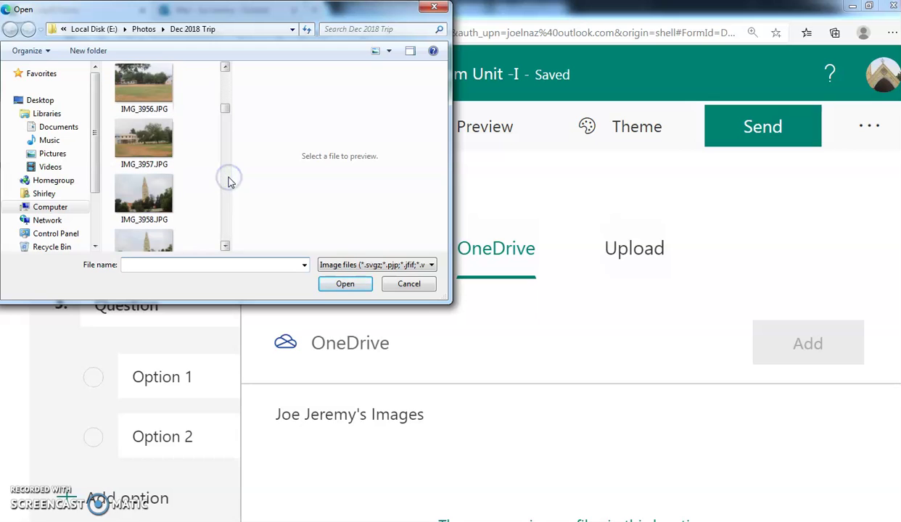
left_click(226, 87)
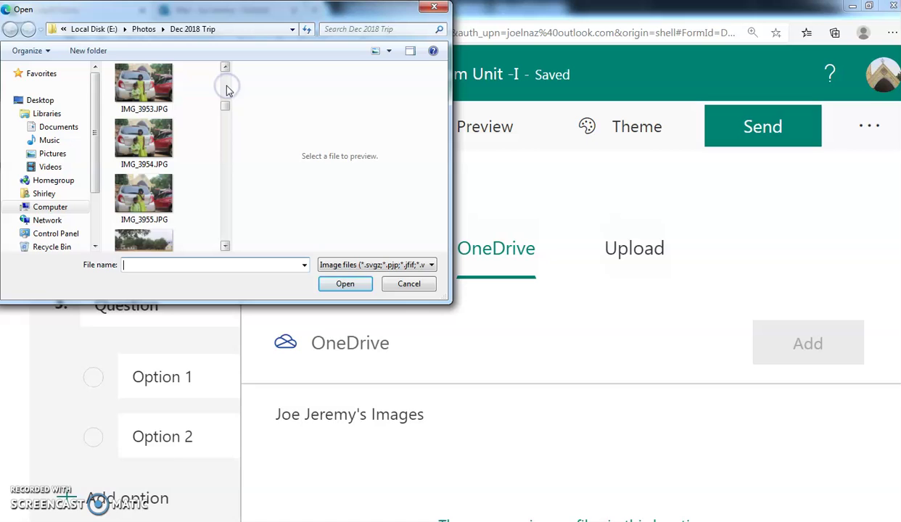
left_click(231, 154)
left_click(230, 157)
left_click(229, 156)
left_click(229, 155)
left_click(229, 156)
left_click(229, 155)
left_click(229, 155)
left_click(225, 169)
left_click(226, 169)
left_click(226, 169)
left_click(226, 169)
left_click(226, 171)
left_click(225, 171)
left_click(226, 172)
left_click(225, 171)
left_click(226, 171)
left_click(226, 171)
left_click(226, 171)
left_click(226, 172)
left_click(225, 171)
left_click(225, 171)
left_click(226, 171)
left_click(225, 171)
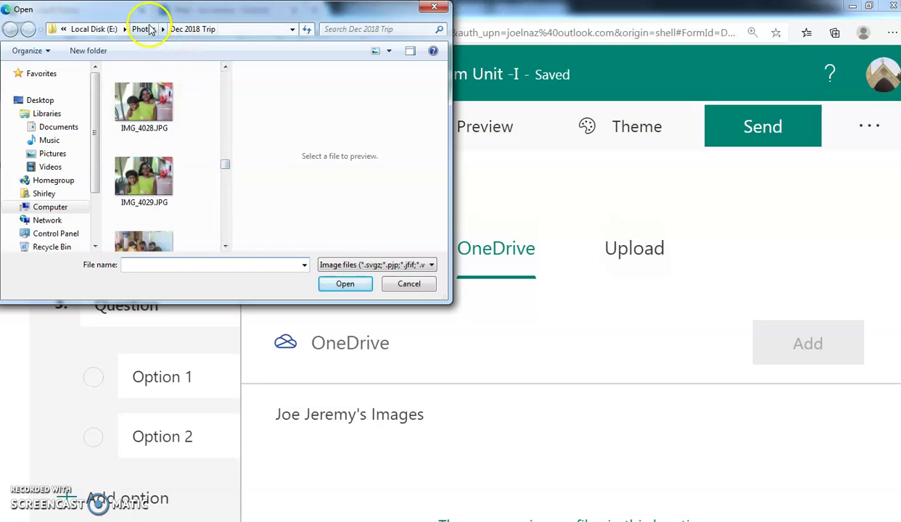
Step: Insert the portrait photo from the Desktop into question 3
left_click(146, 30)
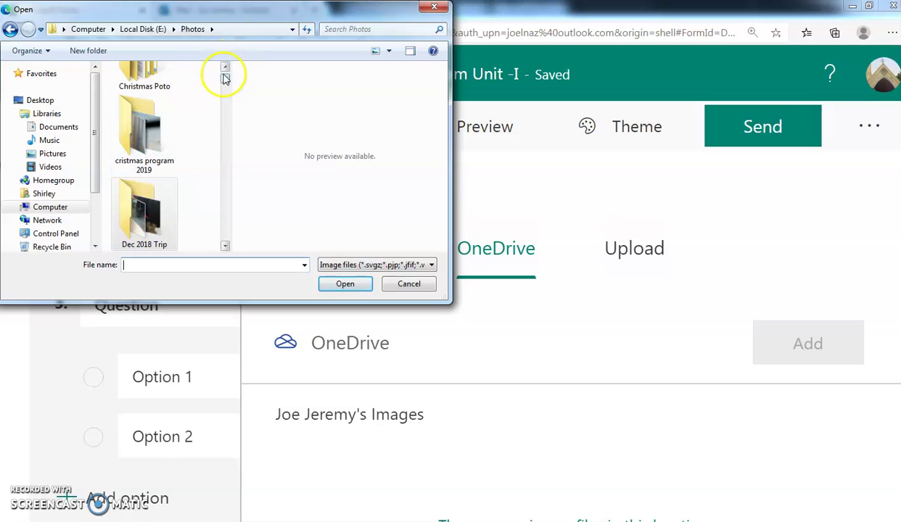
left_click(43, 100)
left_click(225, 162)
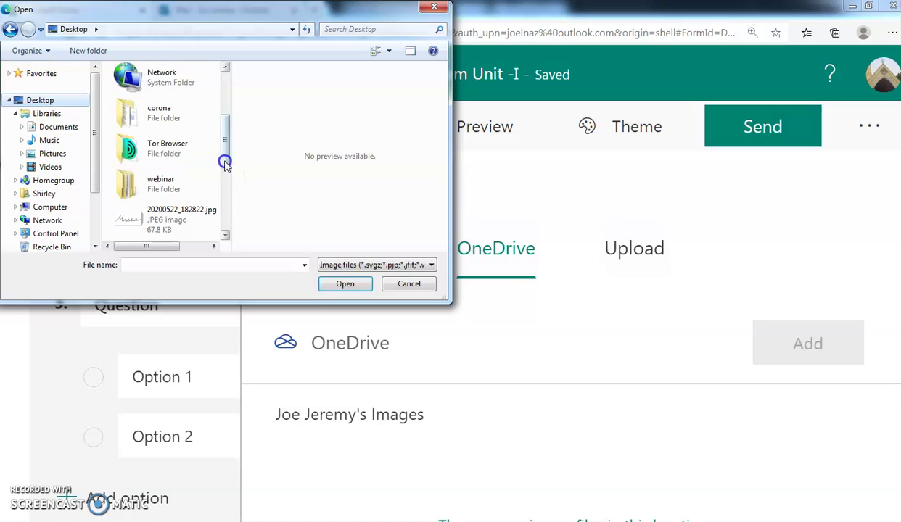
left_click(229, 201)
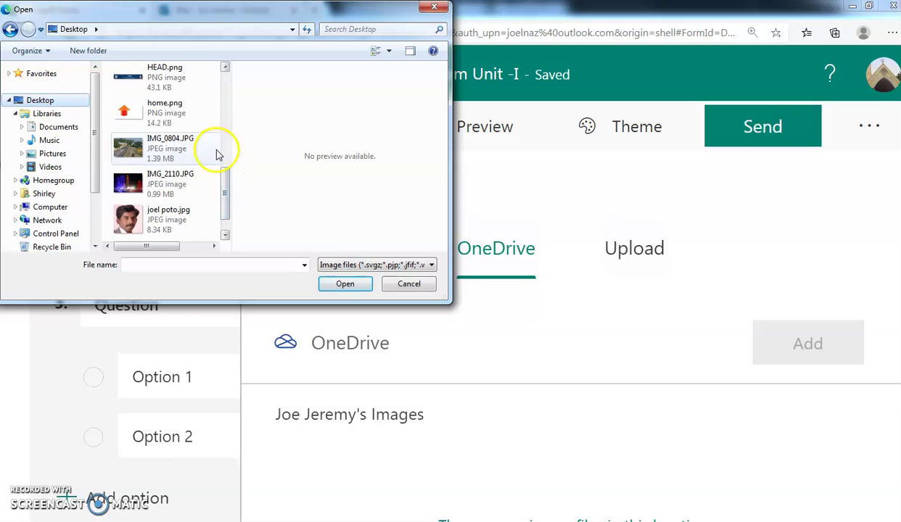
left_click(164, 213)
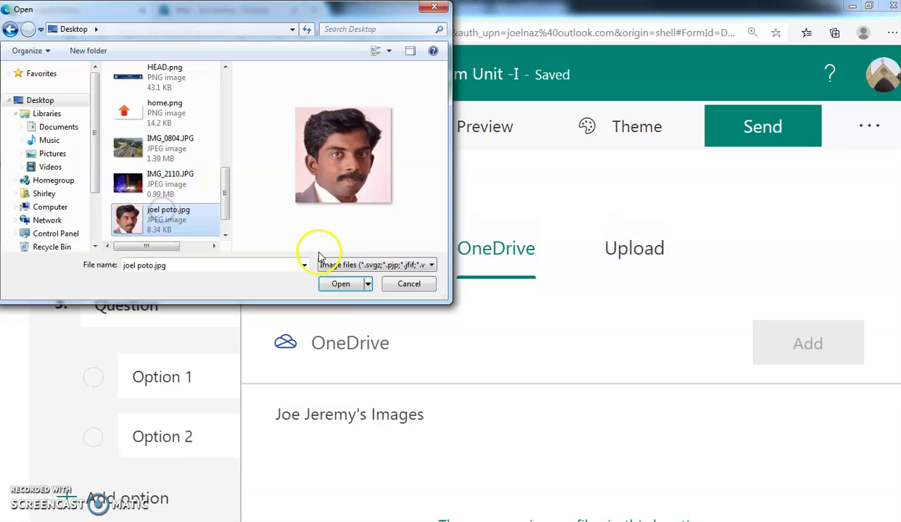
left_click(339, 285)
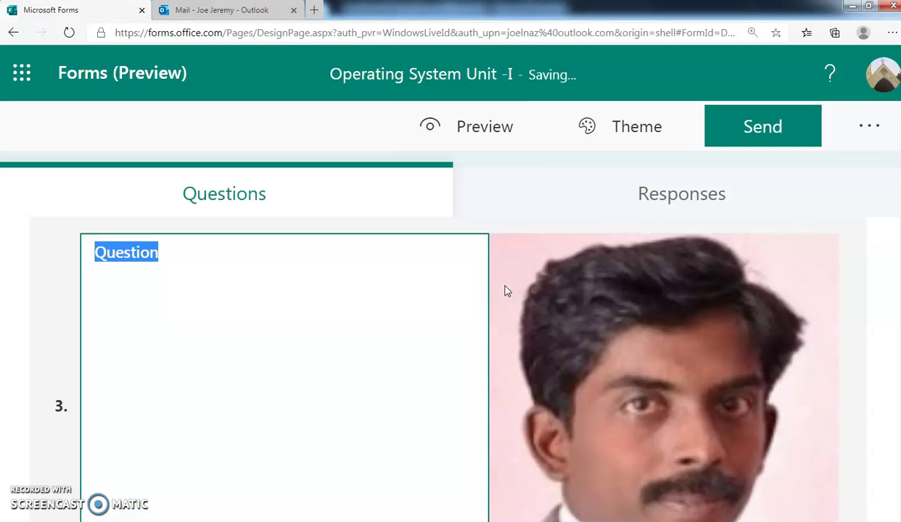
Step: Replace Option 1 and Option 2 with person names, then preview the form
scroll(507, 291, "down", 5)
left_click(506, 286)
left_click(251, 286)
type("W")
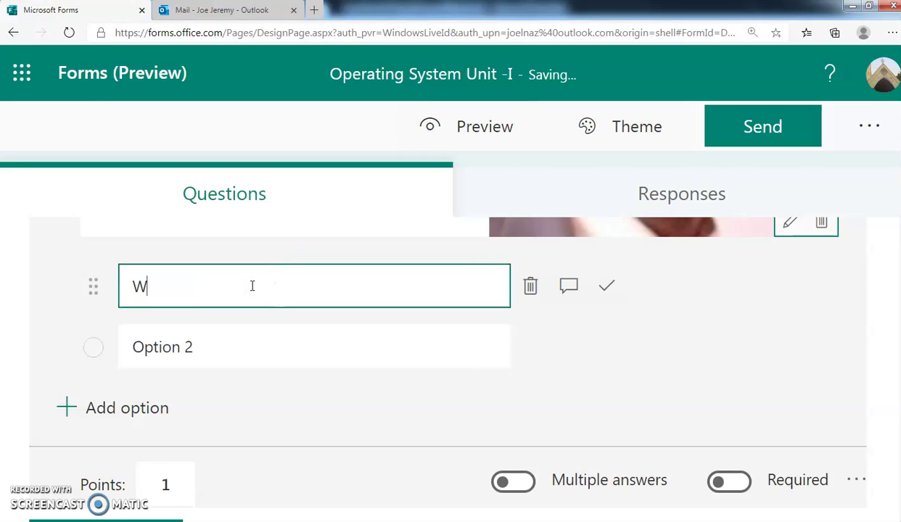
left_click(137, 292)
key("BackSpace")
type("Joel")
left_click(159, 346)
key("ctrl+a")
type("R")
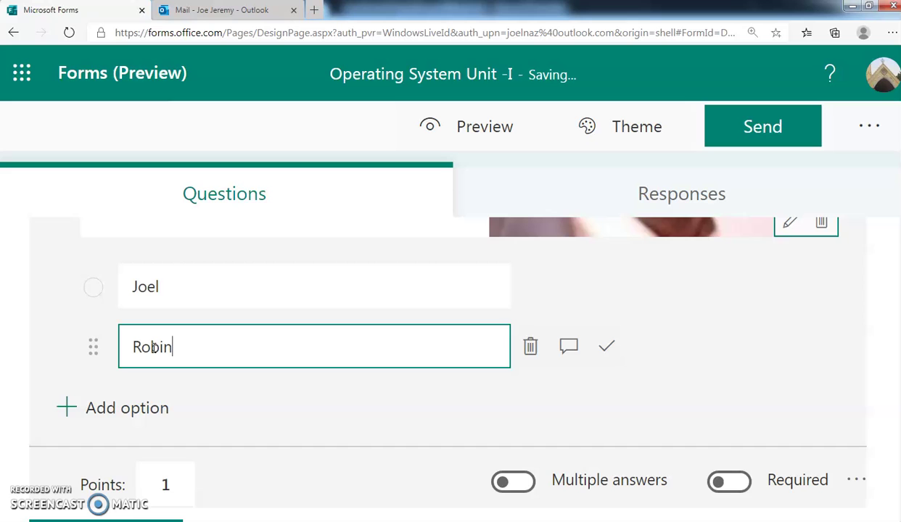
left_click(482, 127)
Step: Scroll through the quiz preview, then go back to the editing page
scroll(345, 198, "down", 15)
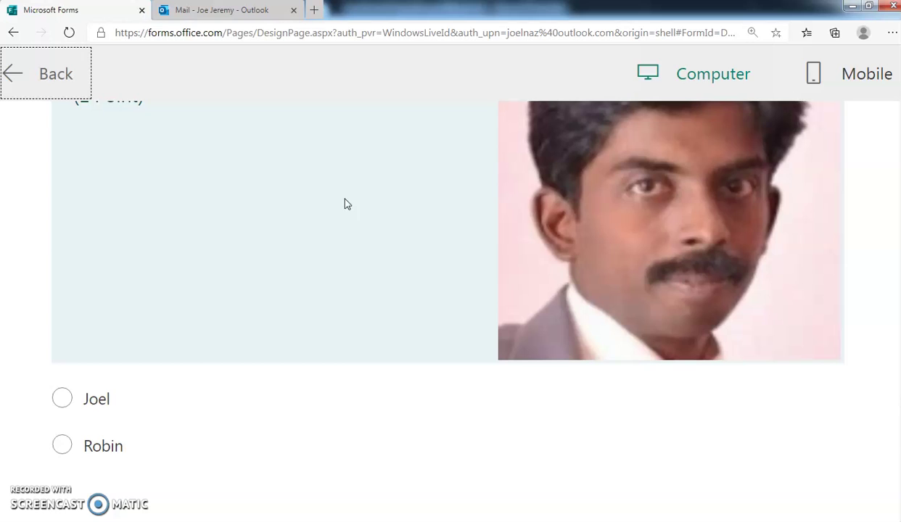
scroll(344, 200, "down", 5)
scroll(344, 200, "up", 20)
left_click(54, 81)
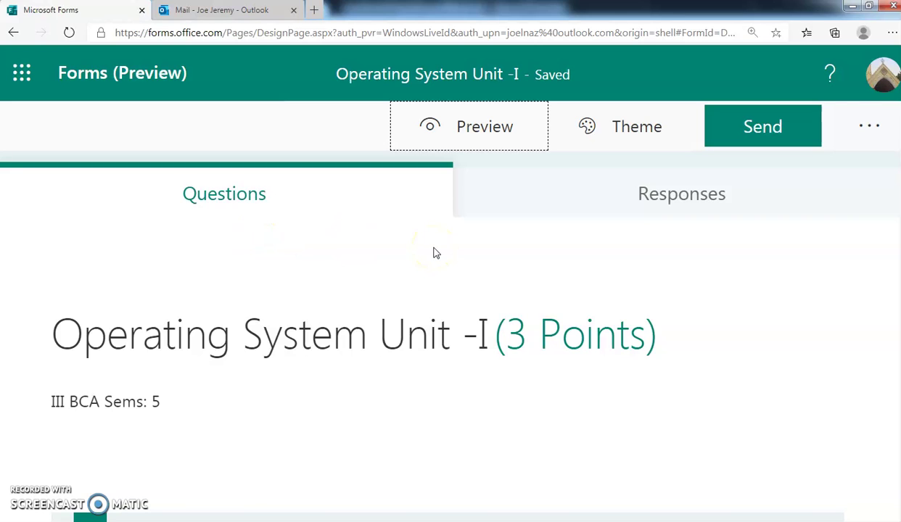
Step: Try the ocean and city-bus themes, then settle on the cloud-and-green-hills sky theme
left_click(616, 128)
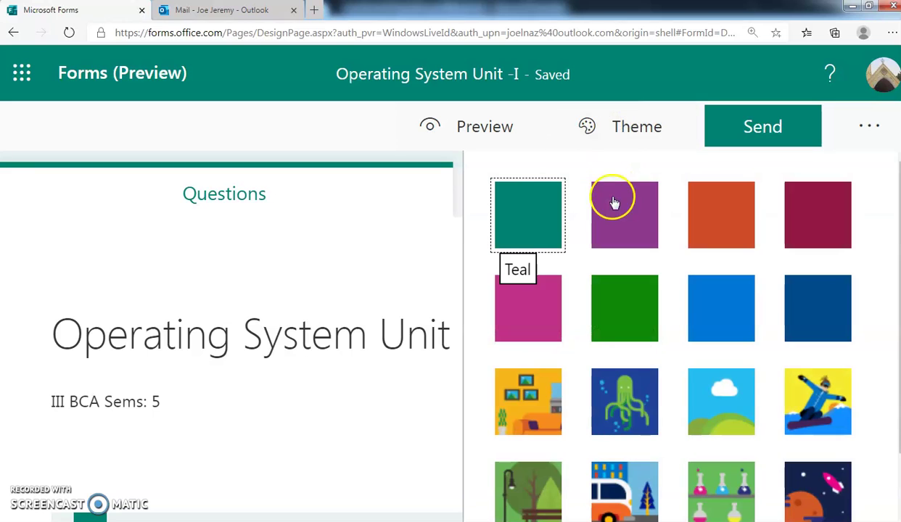
left_click(627, 397)
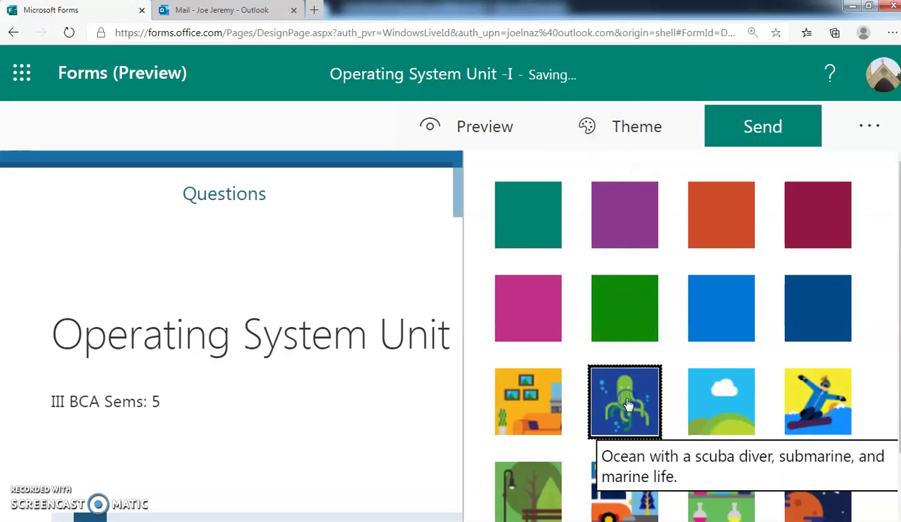
scroll(548, 391, "down", 1)
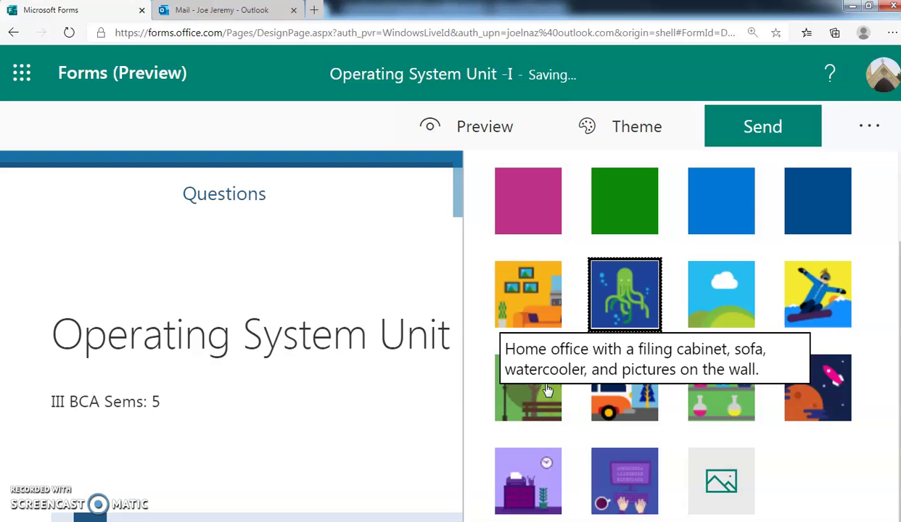
left_click(595, 386)
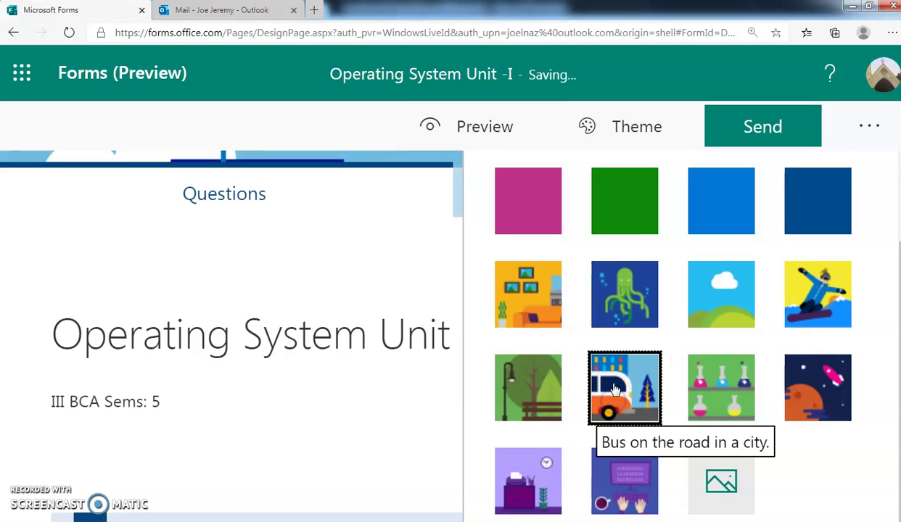
scroll(595, 317, "up", 1)
scroll(595, 317, "down", 1)
scroll(571, 238, "up", 1)
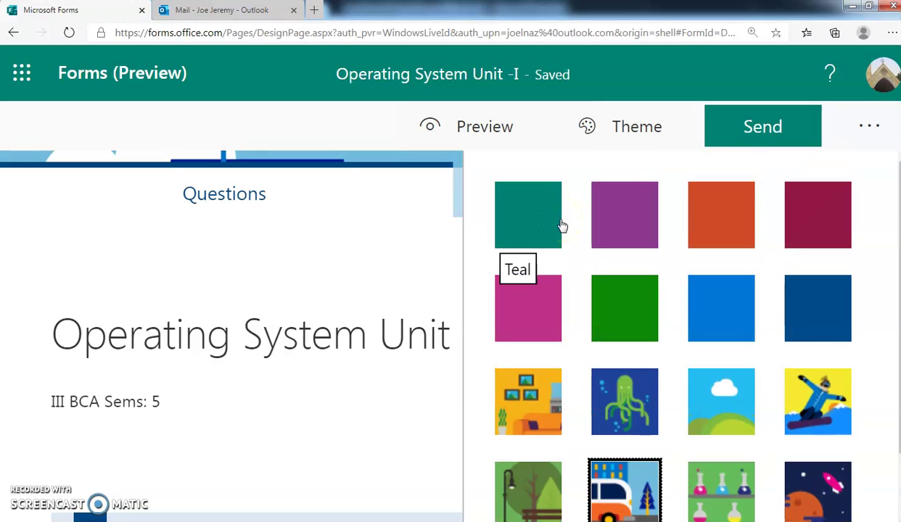
left_click(629, 128)
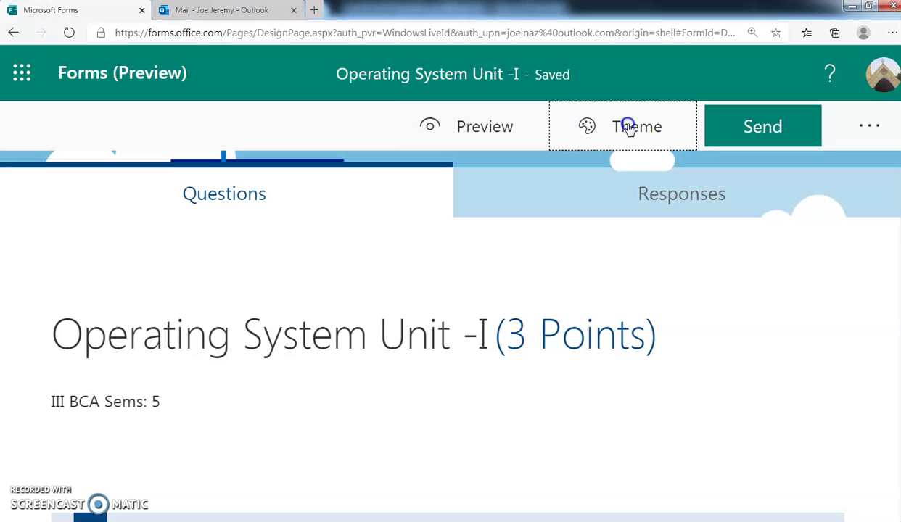
left_click(630, 128)
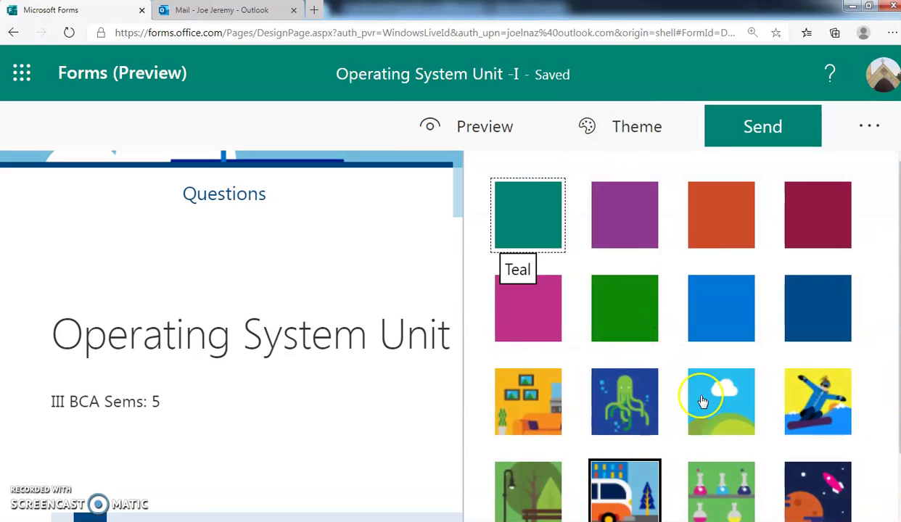
left_click(703, 401)
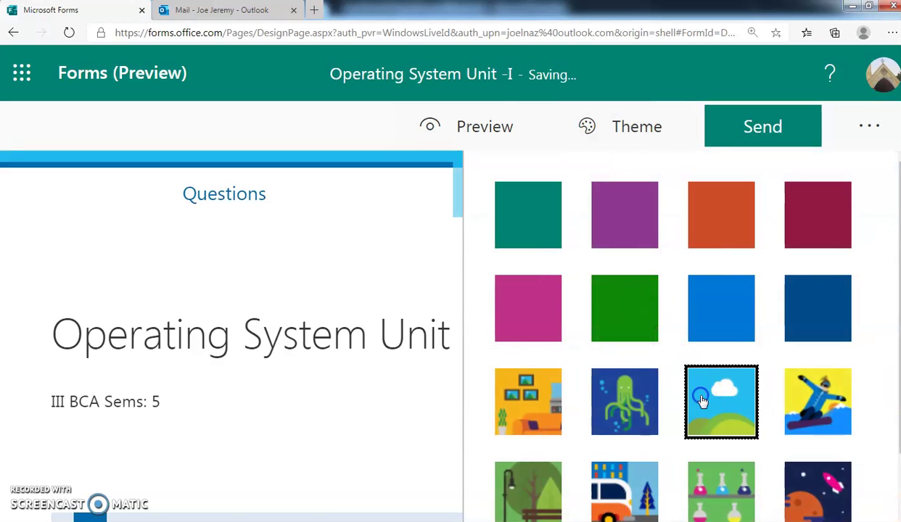
Step: Preview the sky-themed quiz down to Submit and back, then return to editing
left_click(461, 129)
left_click(364, 288)
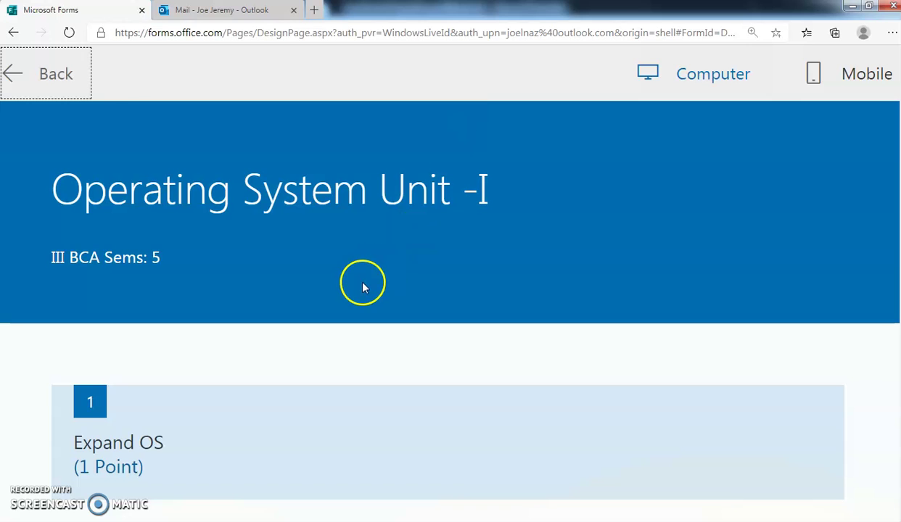
scroll(364, 288, "down", 15)
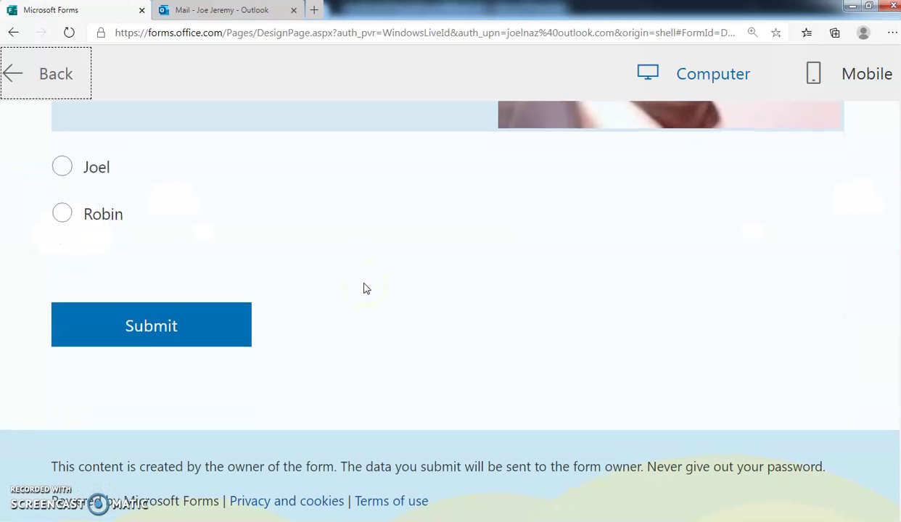
scroll(364, 288, "up", 15)
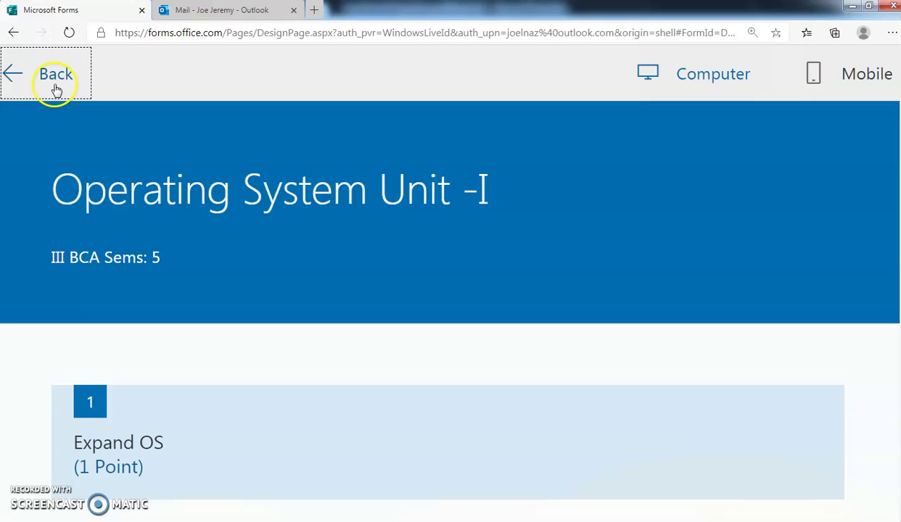
left_click(56, 89)
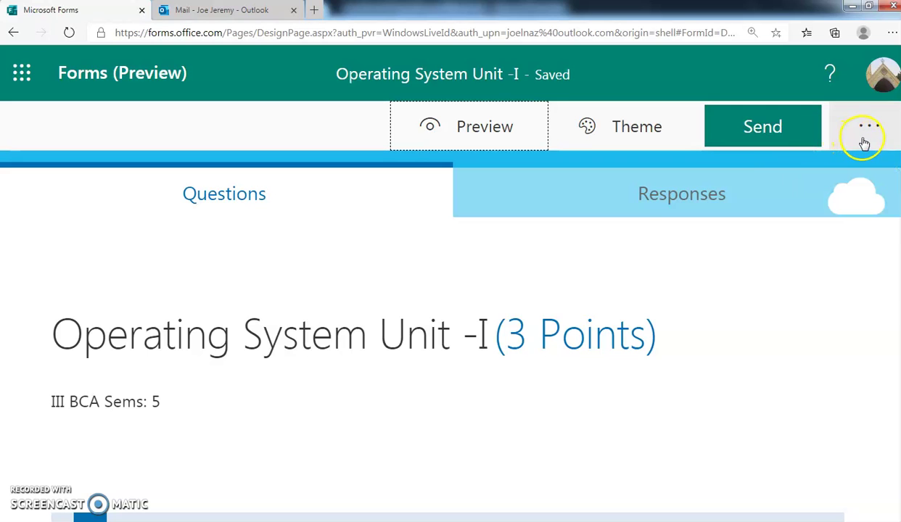
Step: In the form Settings, turn off Show results automatically
left_click(863, 139)
left_click(755, 177)
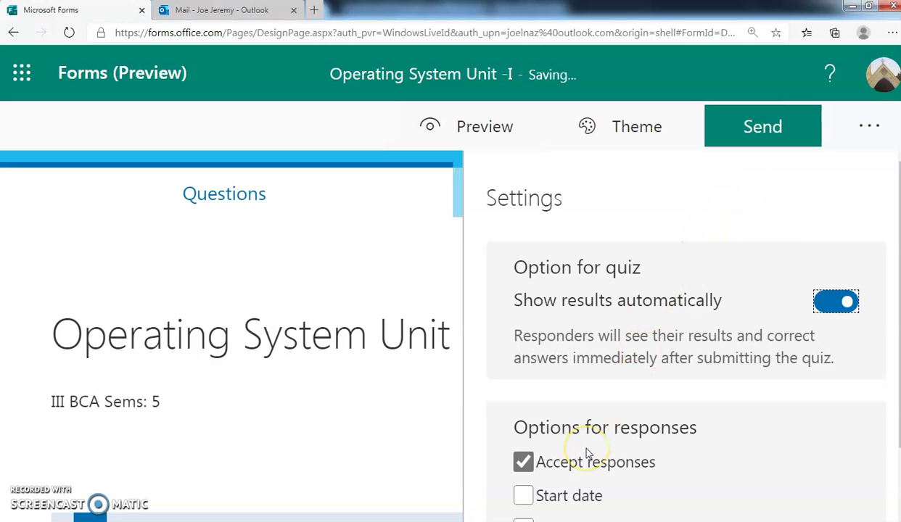
scroll(587, 454, "down", 1)
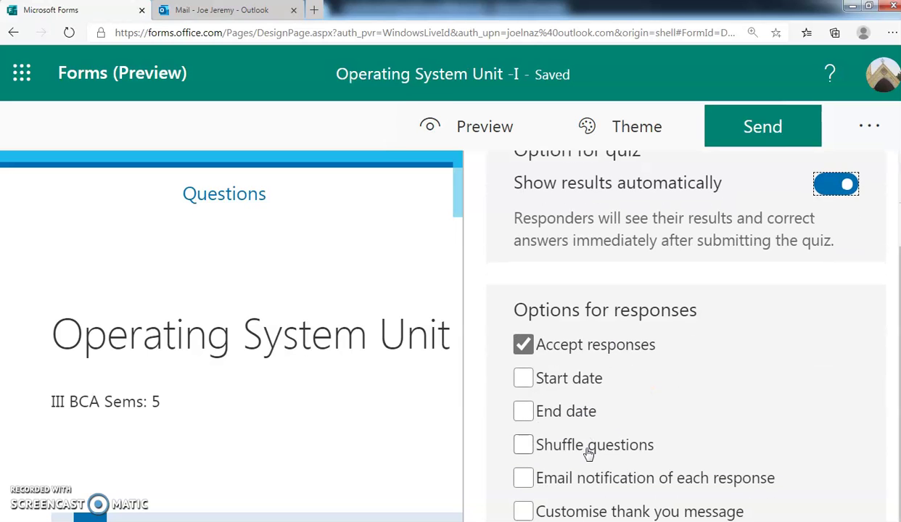
scroll(587, 454, "up", 1)
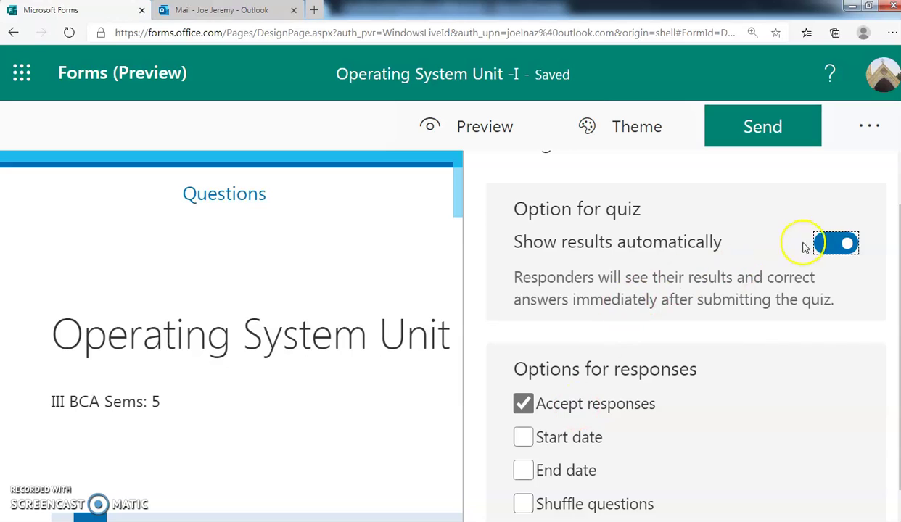
left_click(827, 247)
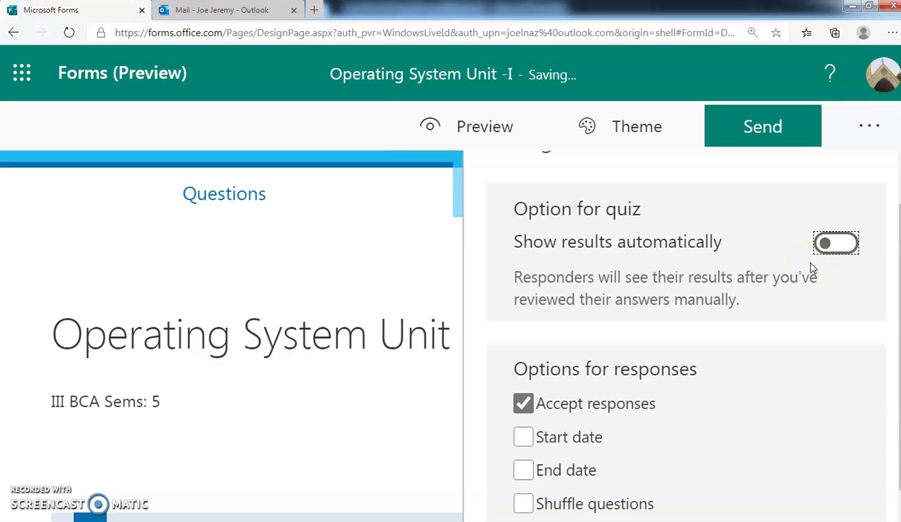
Step: Leave start and end dates unset and enable the customised thank-you message
left_click(729, 299)
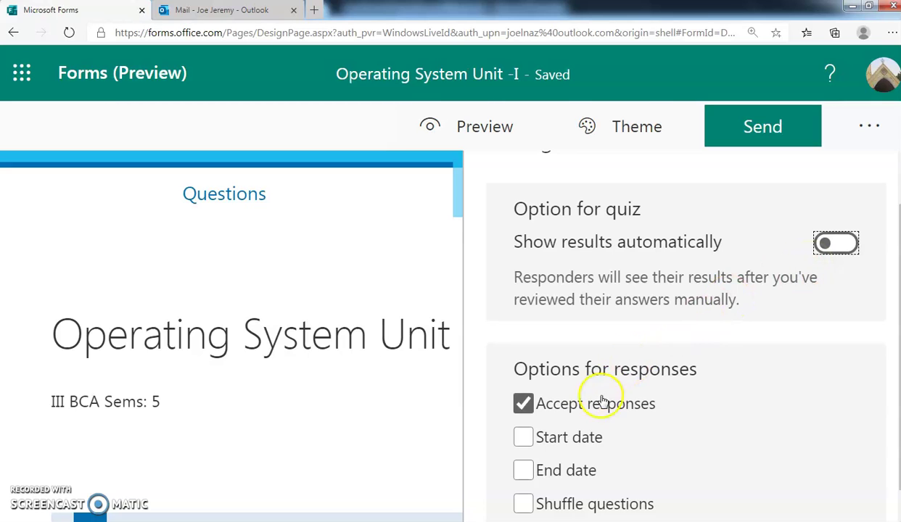
scroll(583, 429, "down", 1)
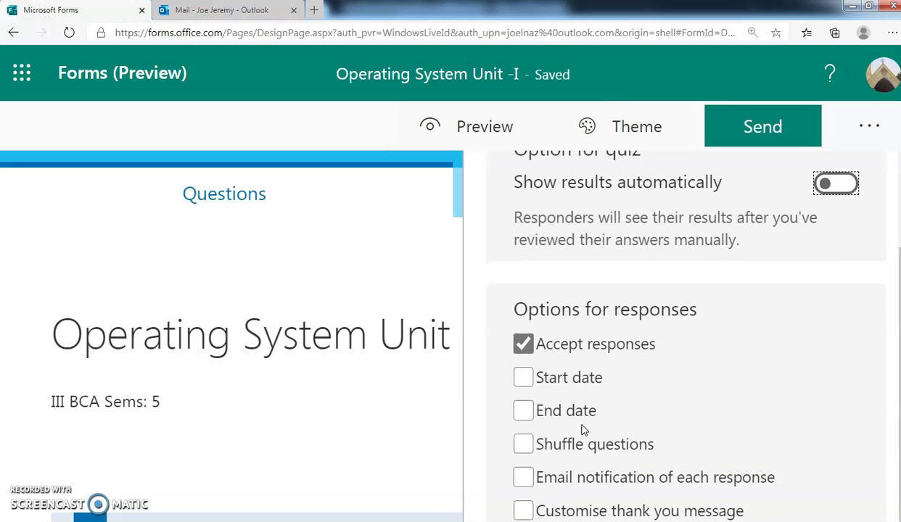
left_click(524, 383)
left_click(525, 383)
left_click(522, 412)
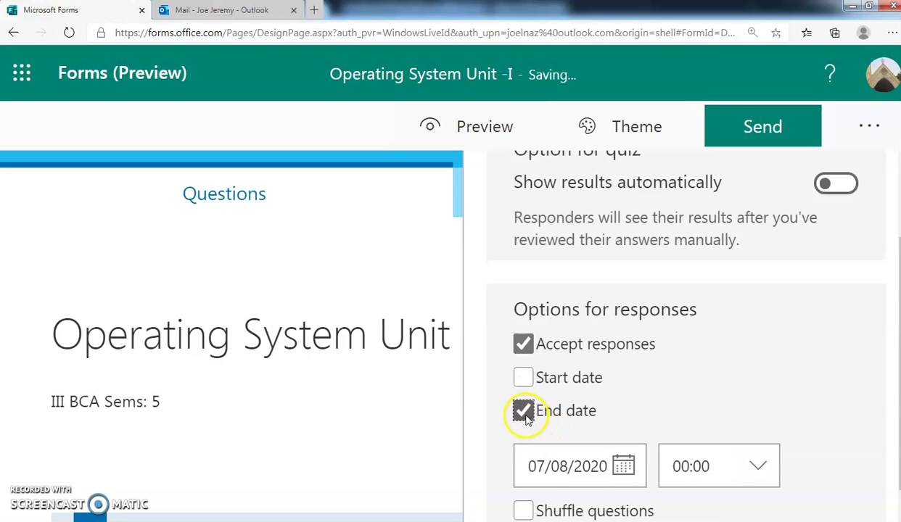
left_click(523, 411)
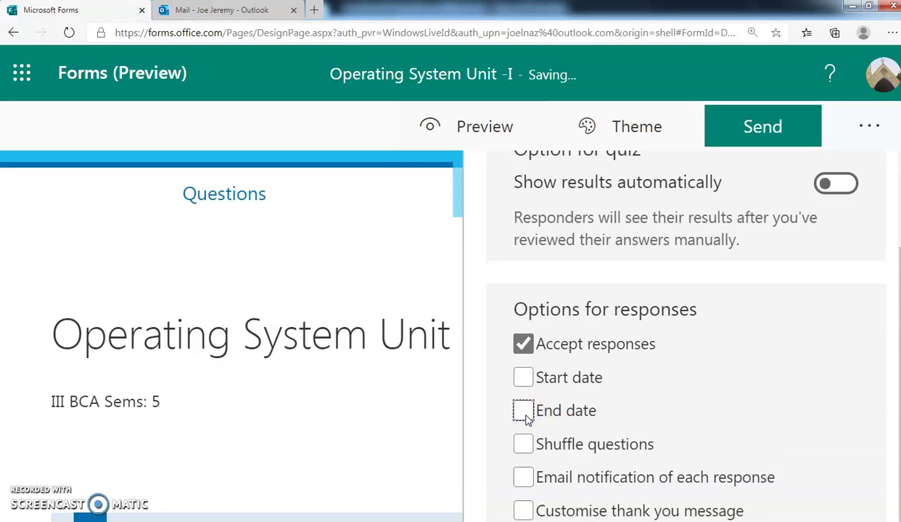
left_click(523, 511)
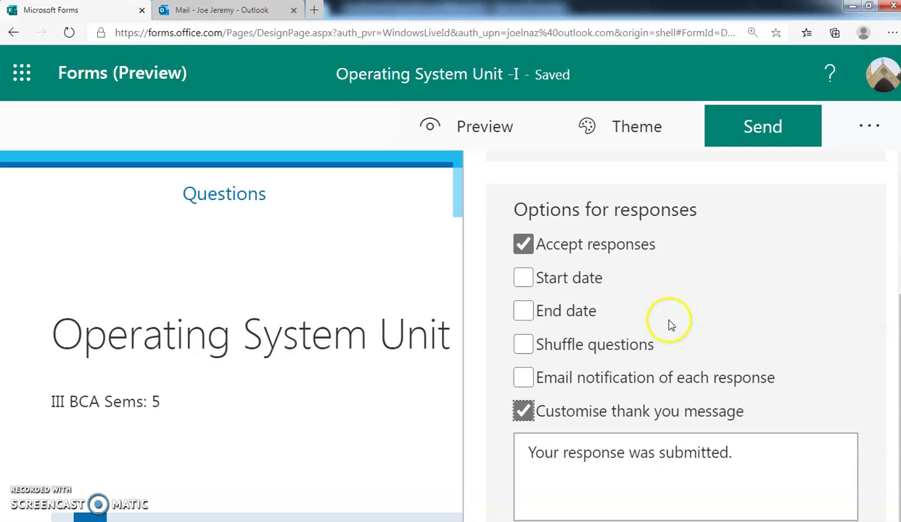
left_click(869, 129)
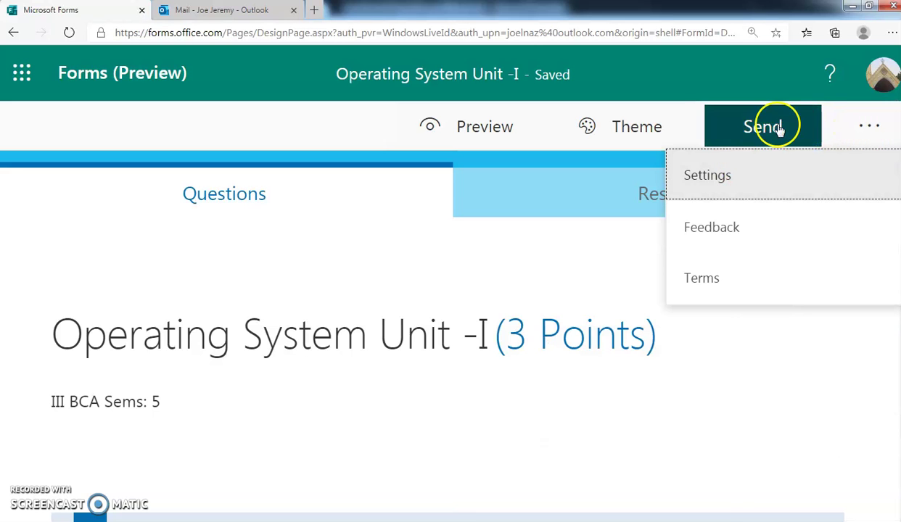
Step: Open the Send panel, select the quiz link and view its QR code
left_click(778, 126)
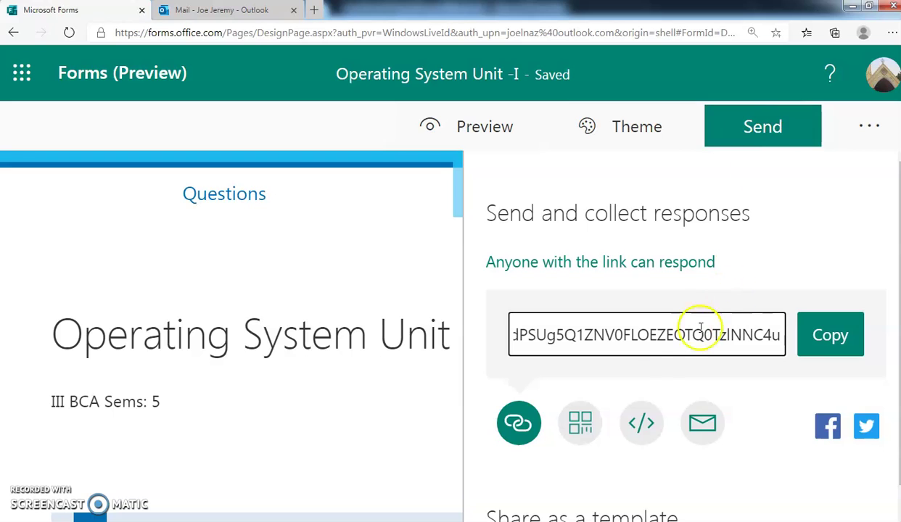
left_click(657, 346)
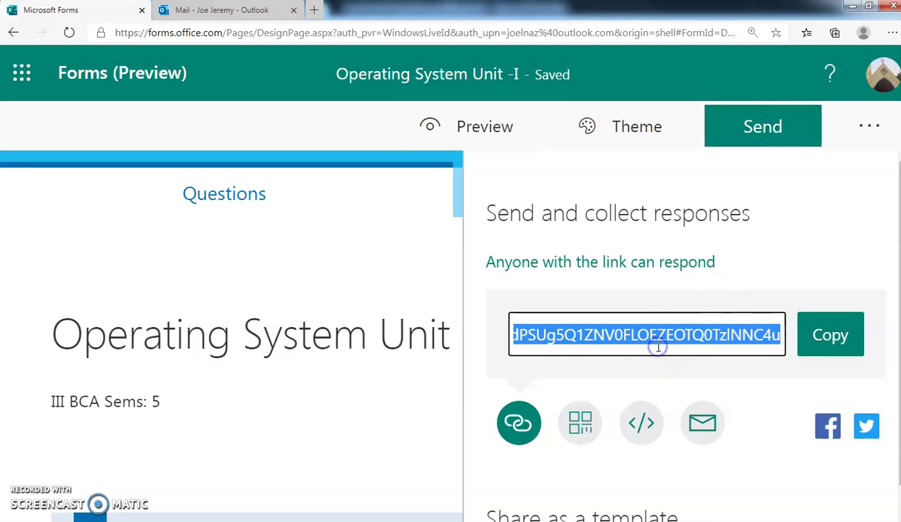
left_click(579, 434)
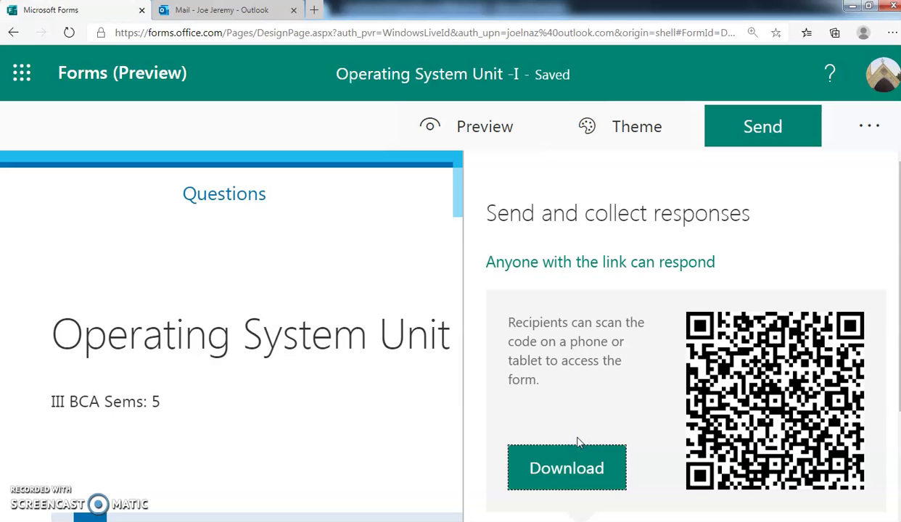
scroll(579, 442, "down", 3)
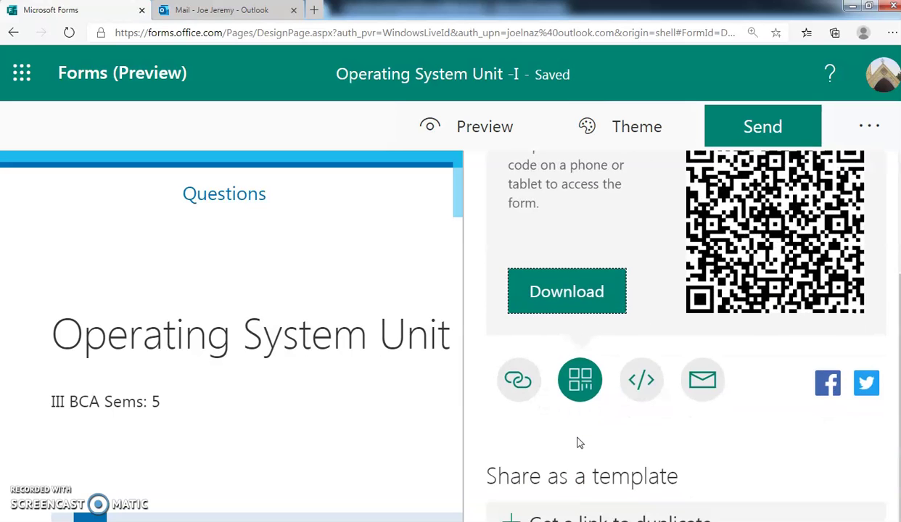
Step: Check the email and embed options, return to the link, and dismiss the Outlook startup wizard
left_click(702, 379)
left_click(642, 320)
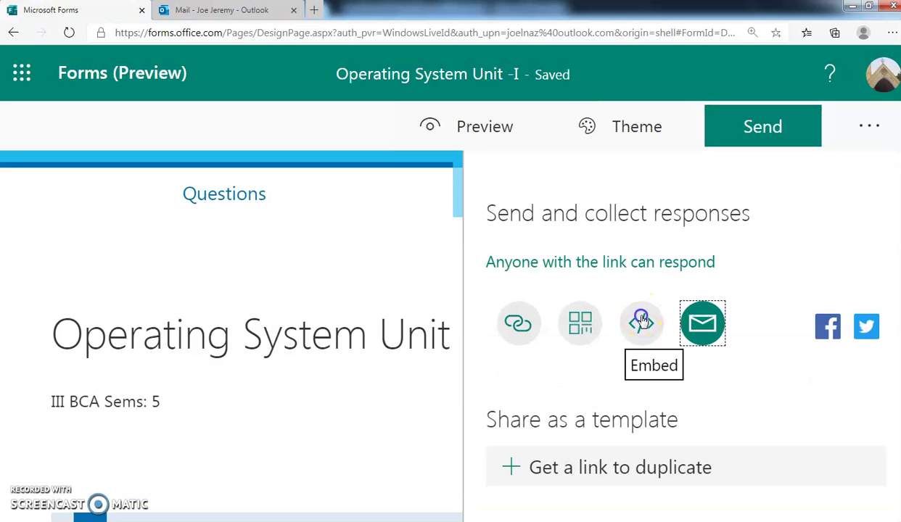
left_click(530, 457)
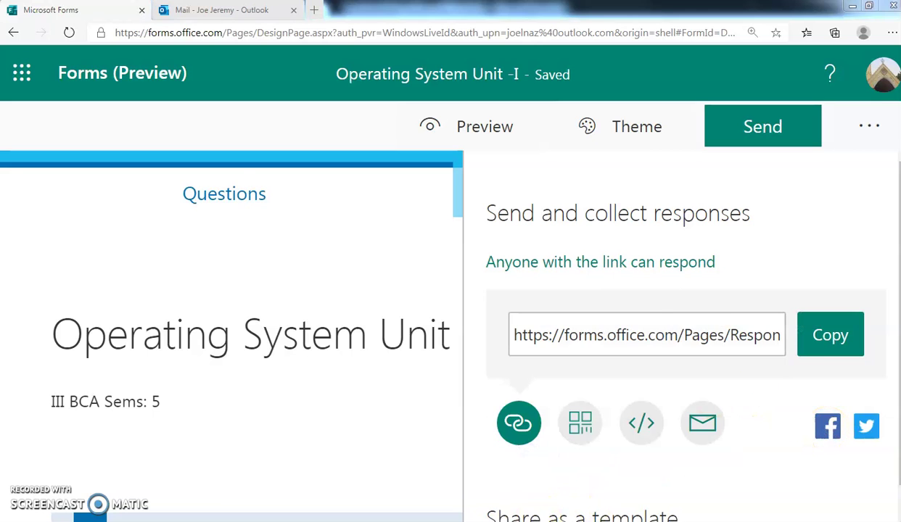
left_click(615, 405)
left_click(507, 323)
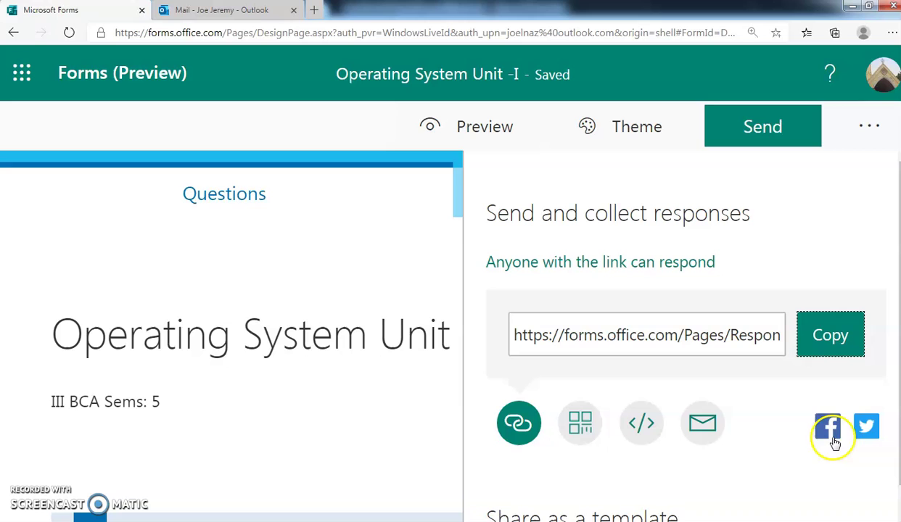
left_click(834, 434)
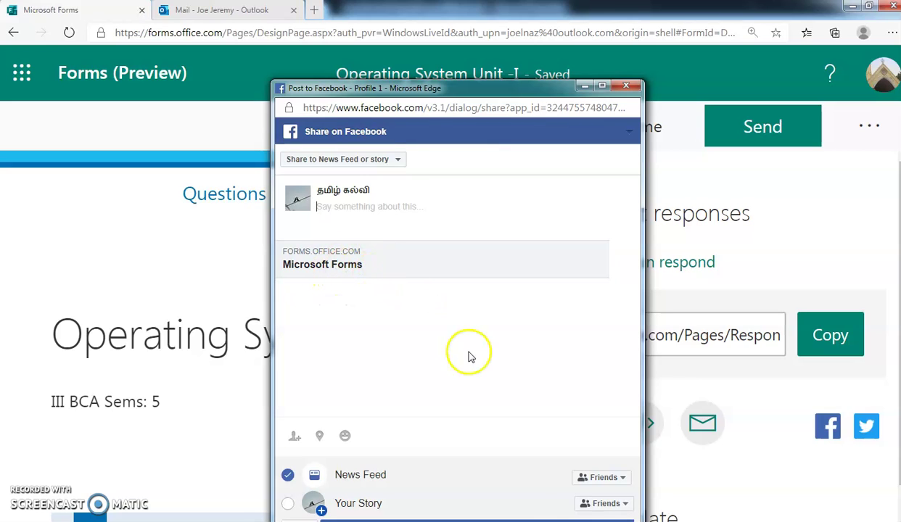
left_click(625, 87)
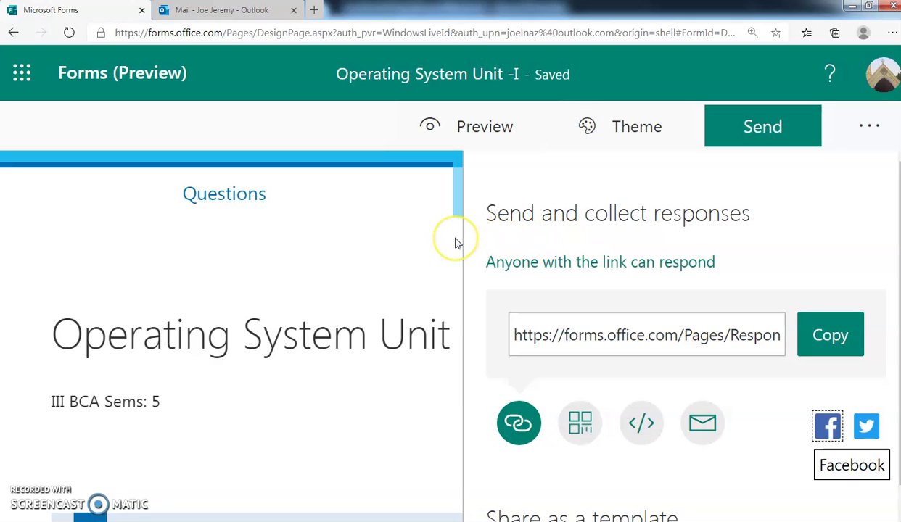
Step: Close the Send panel and deselect the Expand OS question
scroll(455, 243, "down", 3)
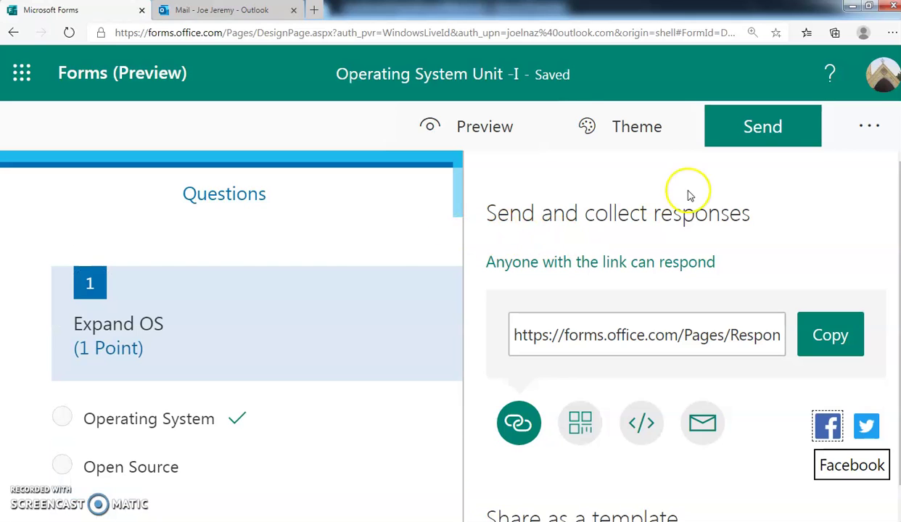
left_click(775, 136)
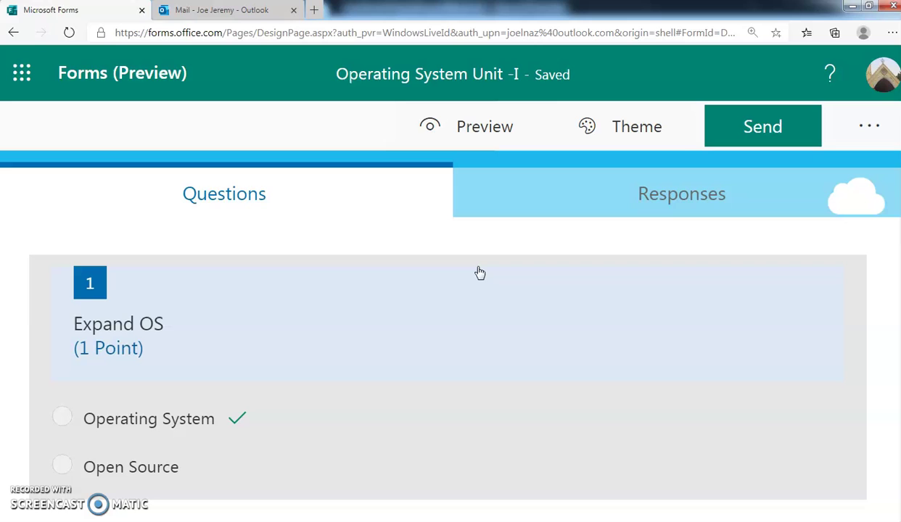
left_click(402, 512)
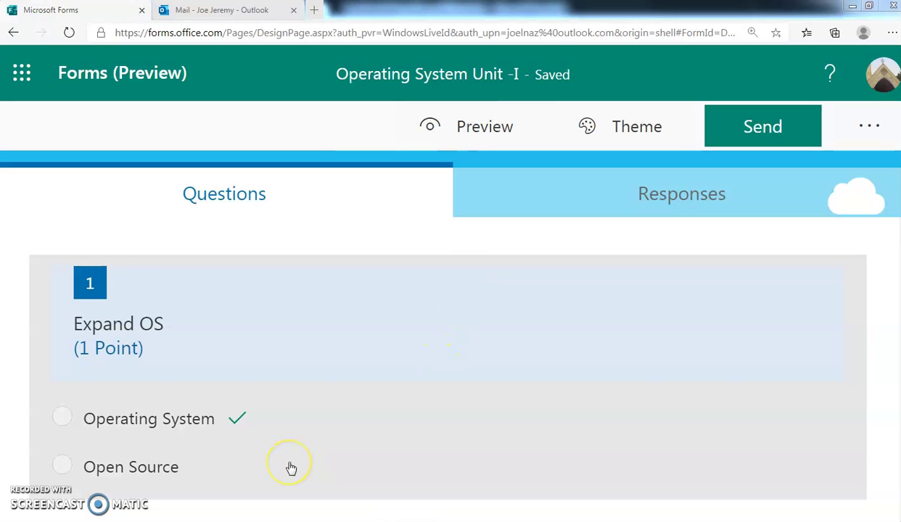